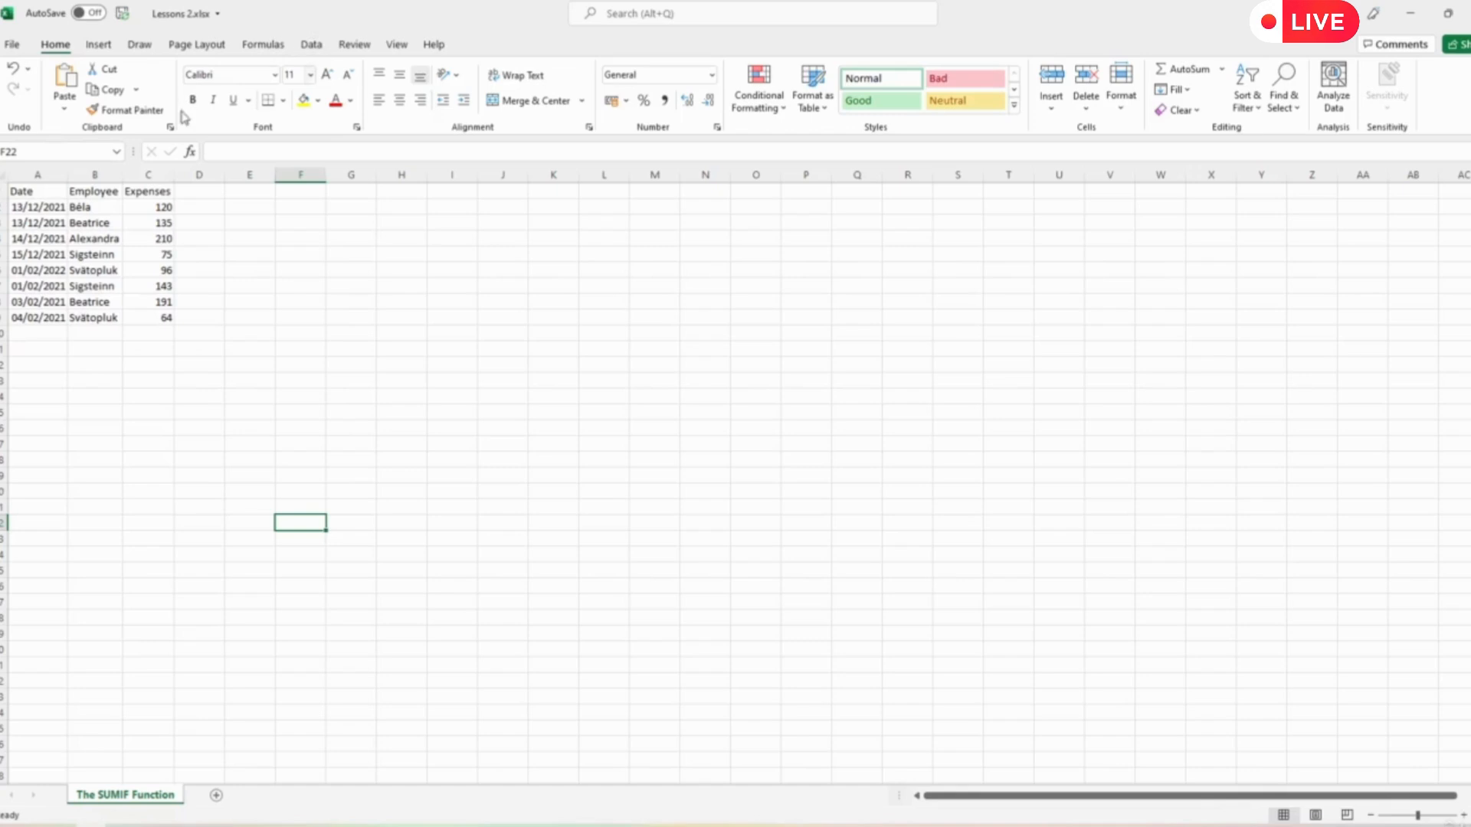
{"action": "left_click", "coordinate": [13, 44]}
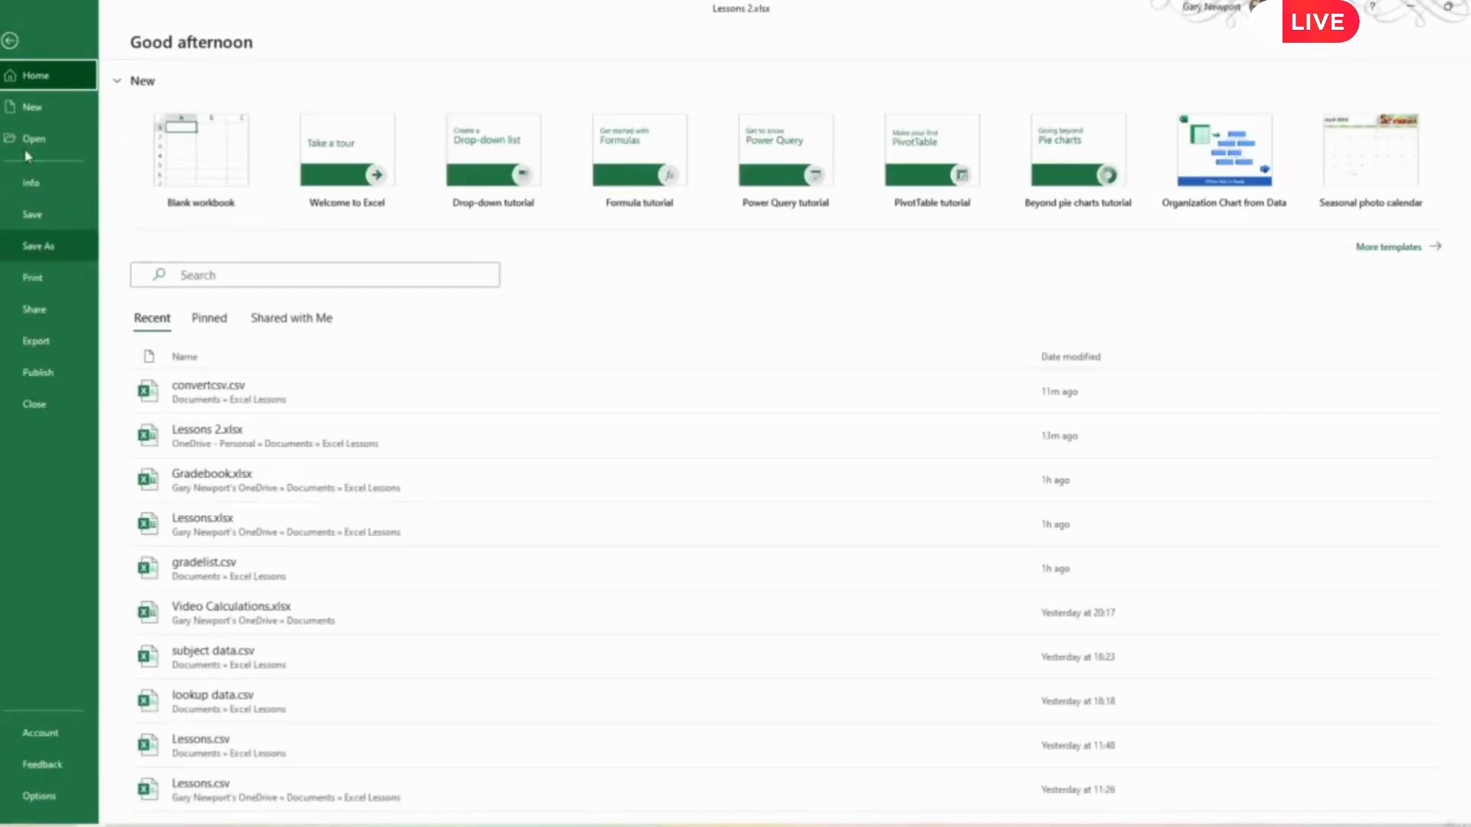
{"action": "left_click", "coordinate": [10, 41]}
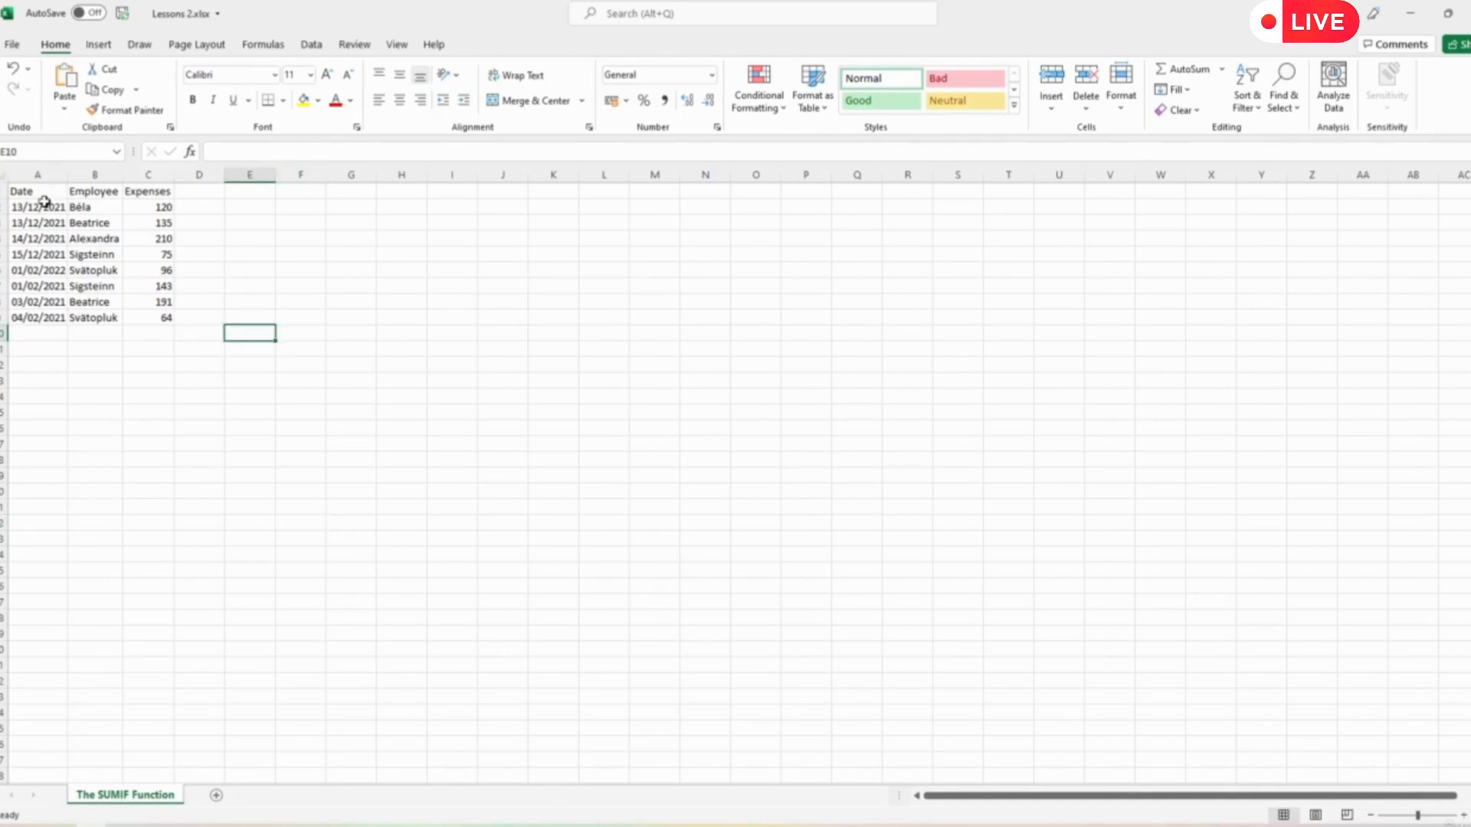
{"action": "left_click_drag", "start_coordinate": [39, 190], "coordinate": [170, 317]}
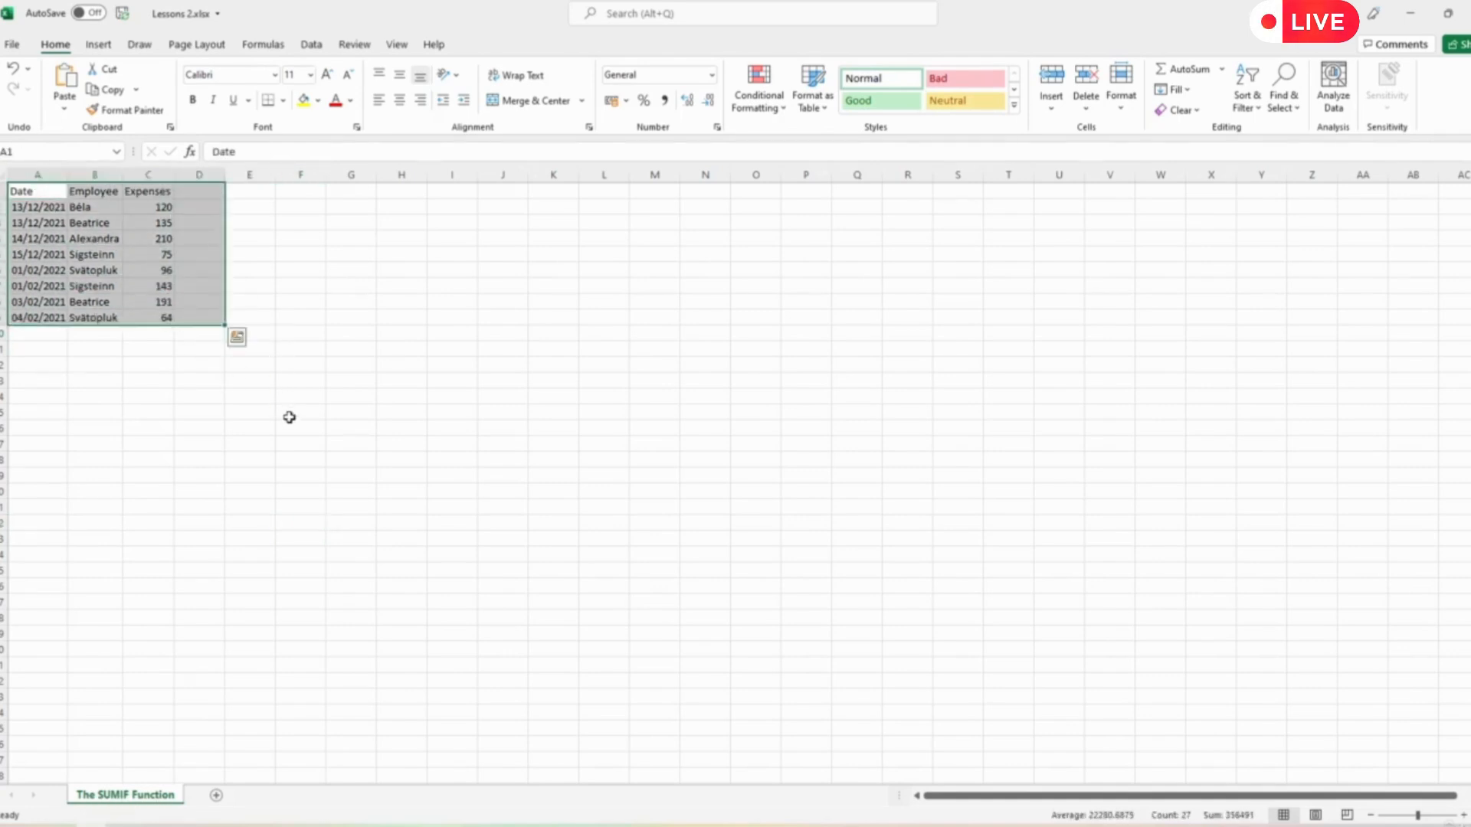
{"action": "left_click", "coordinate": [292, 430]}
{"action": "left_click_drag", "start_coordinate": [42, 192], "coordinate": [42, 317]}
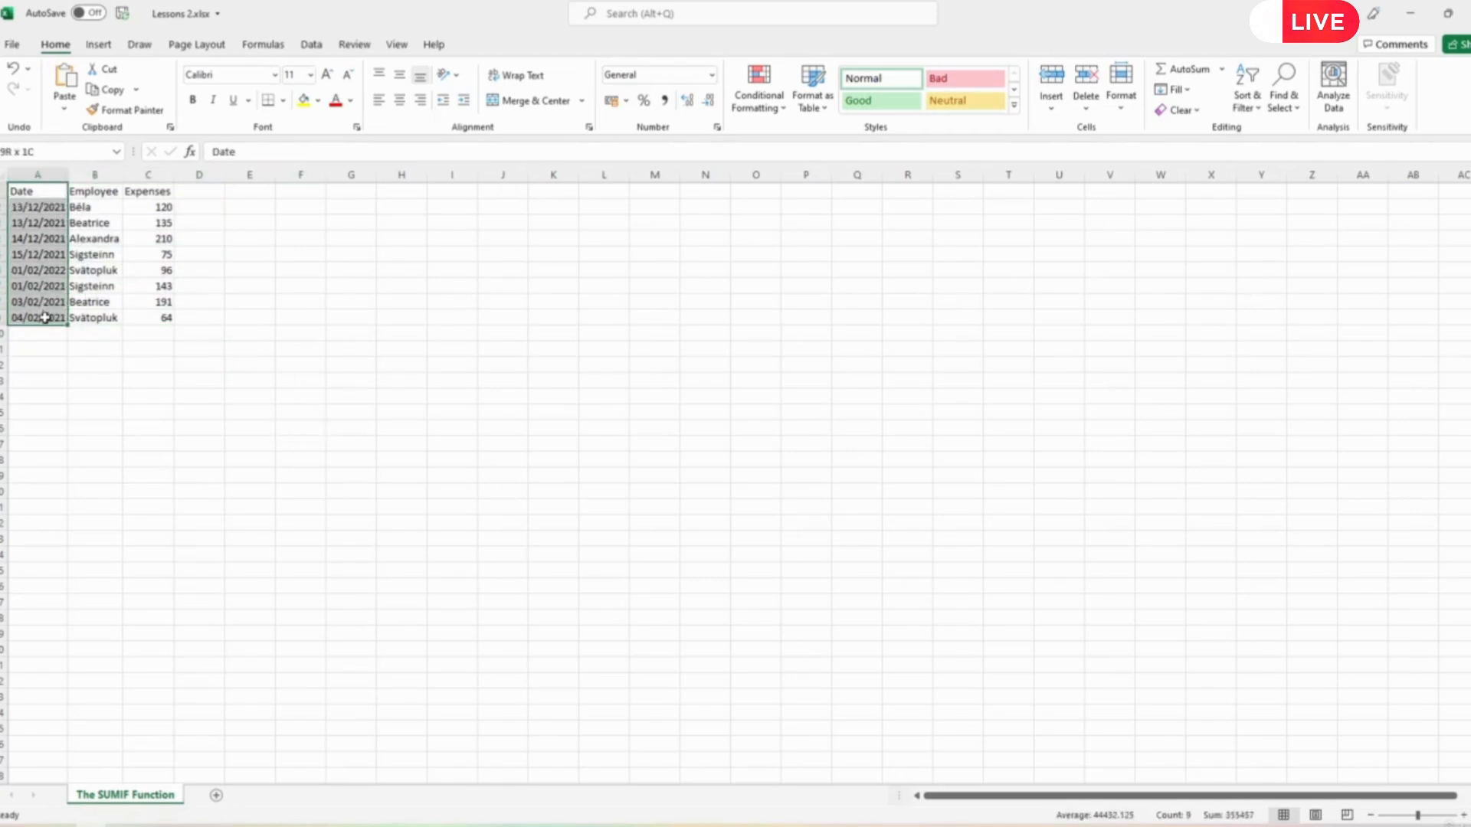
{"action": "left_click_drag", "start_coordinate": [95, 190], "coordinate": [97, 317]}
{"action": "left_click_drag", "start_coordinate": [154, 192], "coordinate": [148, 317]}
Make the header cells A1:C1 (Date, Employee, Expenses) bold
{"action": "left_click_drag", "start_coordinate": [150, 191], "coordinate": [38, 191]}
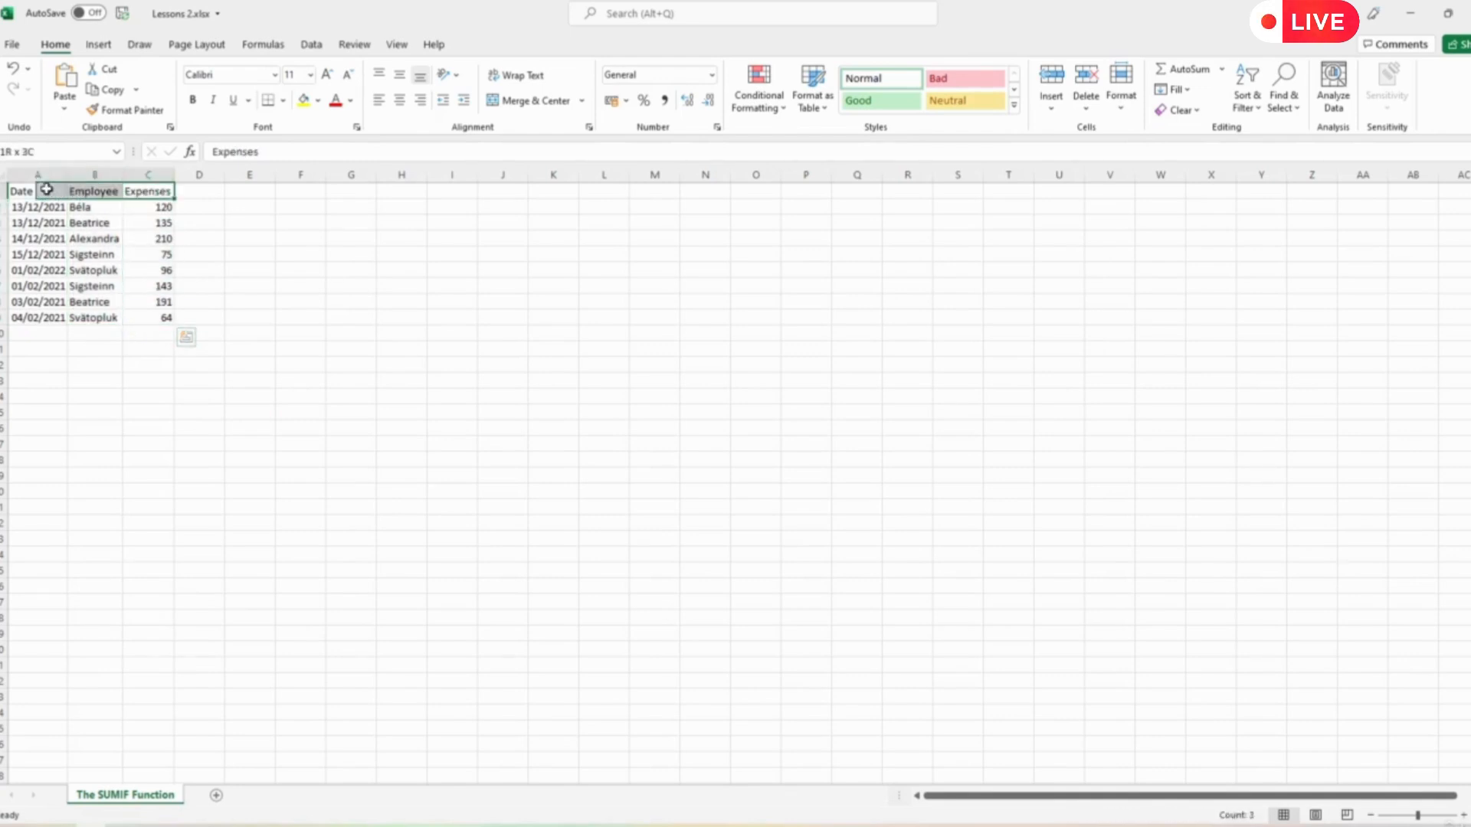
{"action": "left_click", "coordinate": [192, 100]}
{"action": "left_click", "coordinate": [329, 427]}
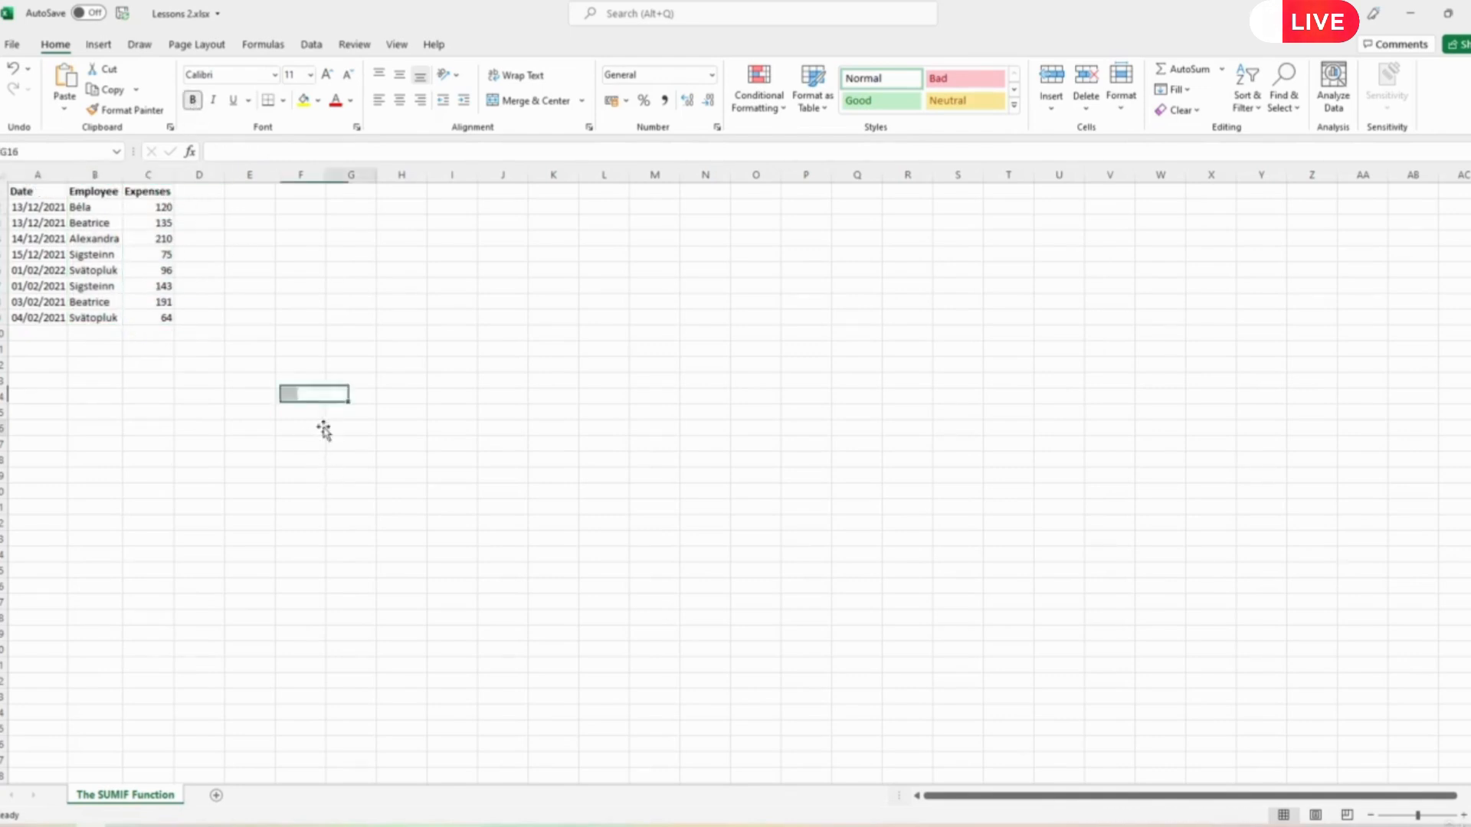
Apply the Accounting number format to the expenses in C2:C9 and widen column C
{"action": "left_click_drag", "start_coordinate": [153, 208], "coordinate": [148, 318]}
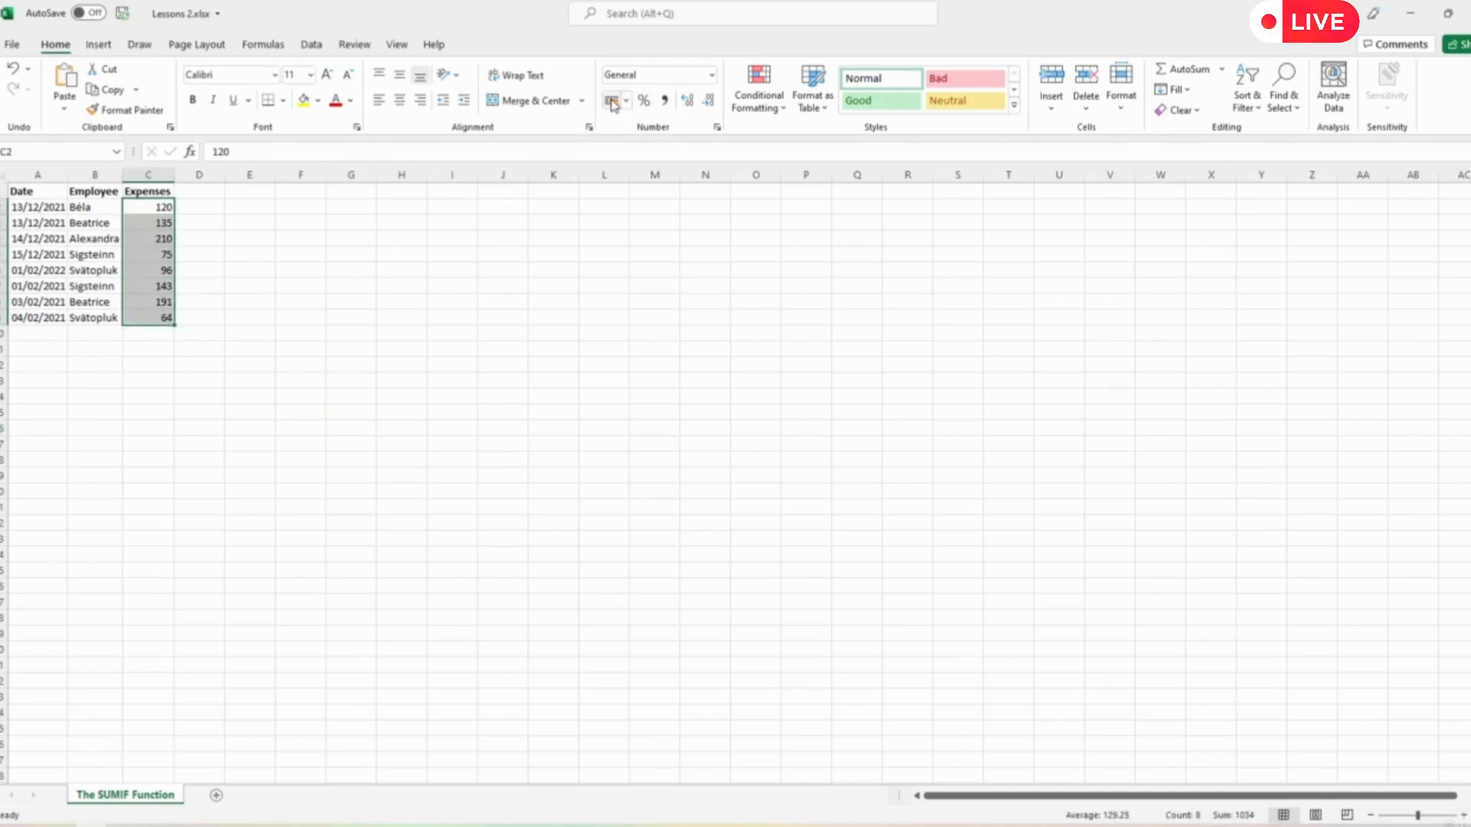
{"action": "left_click", "coordinate": [712, 75]}
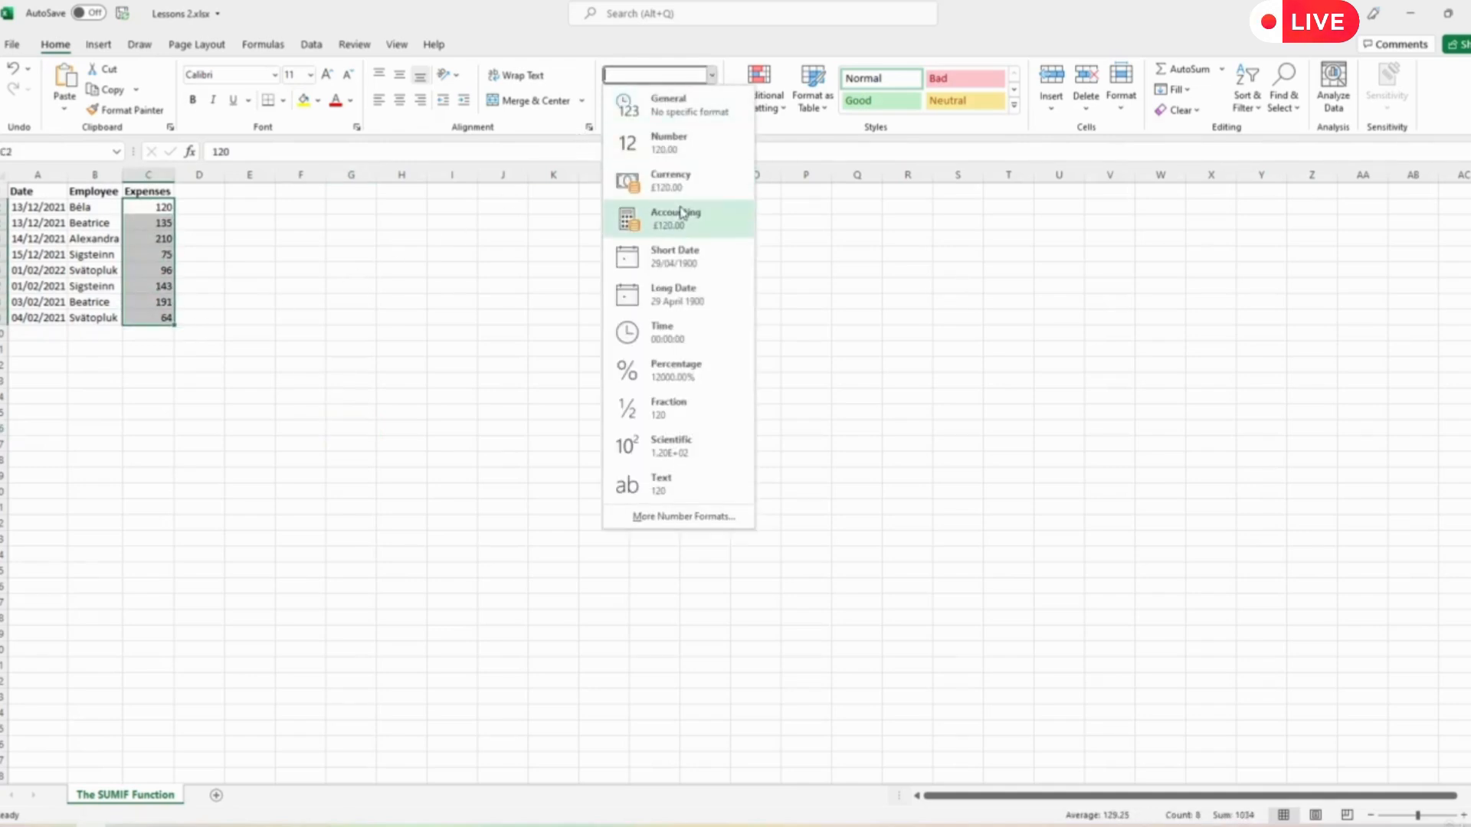
{"action": "left_click", "coordinate": [675, 231]}
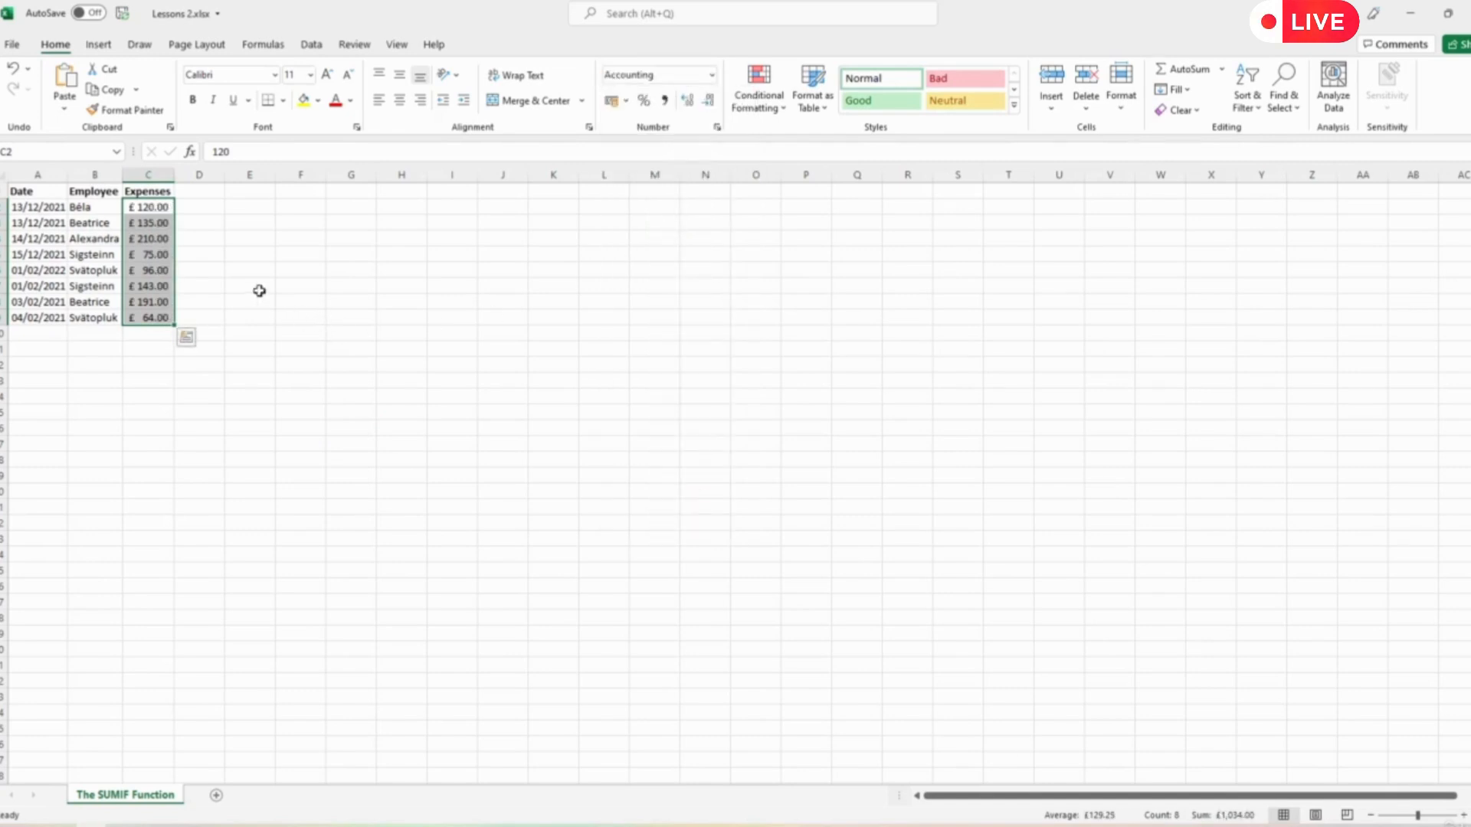
{"action": "left_click_drag", "start_coordinate": [171, 174], "coordinate": [207, 174]}
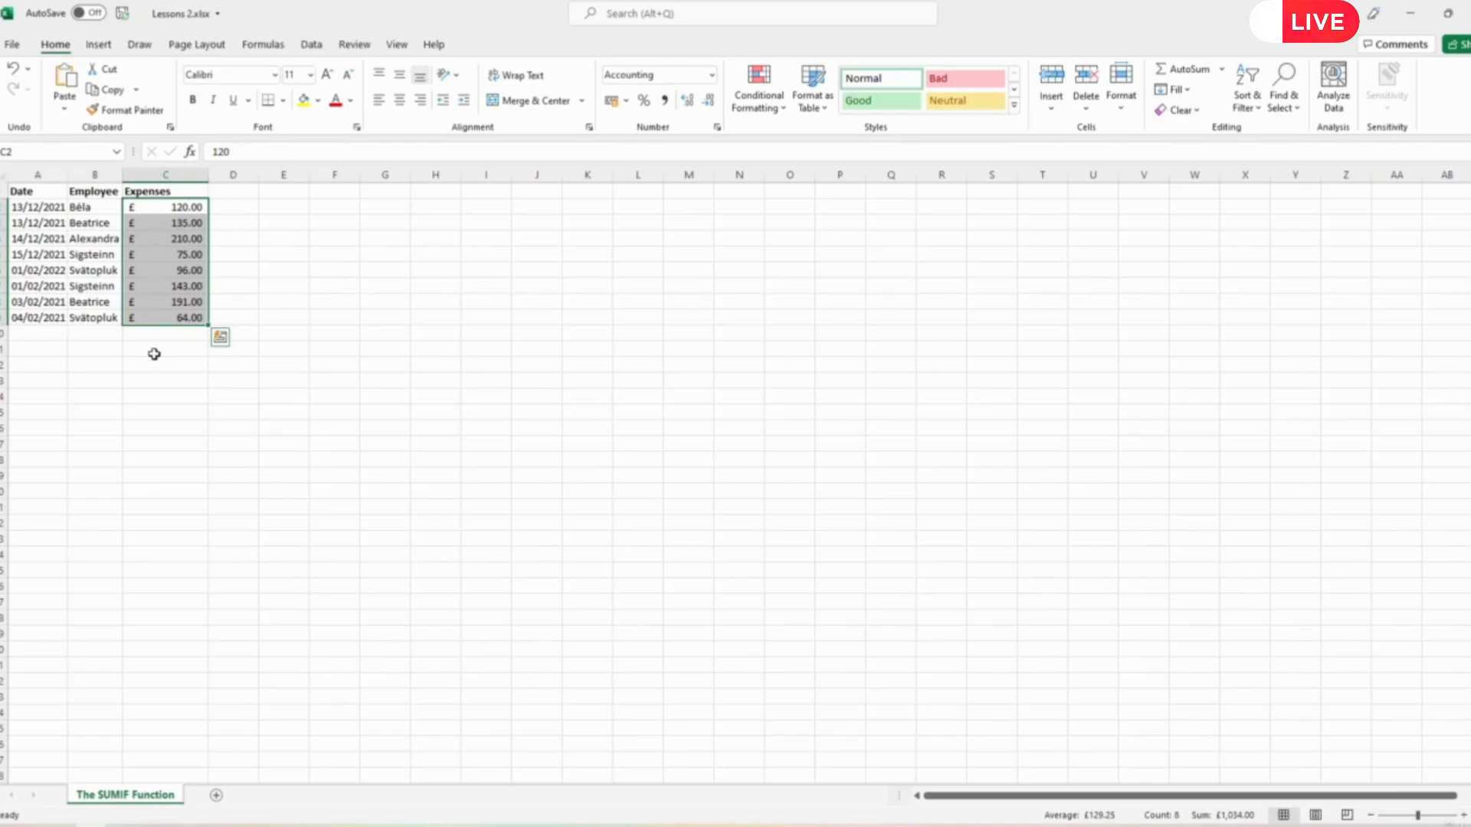
{"action": "left_click", "coordinate": [345, 412]}
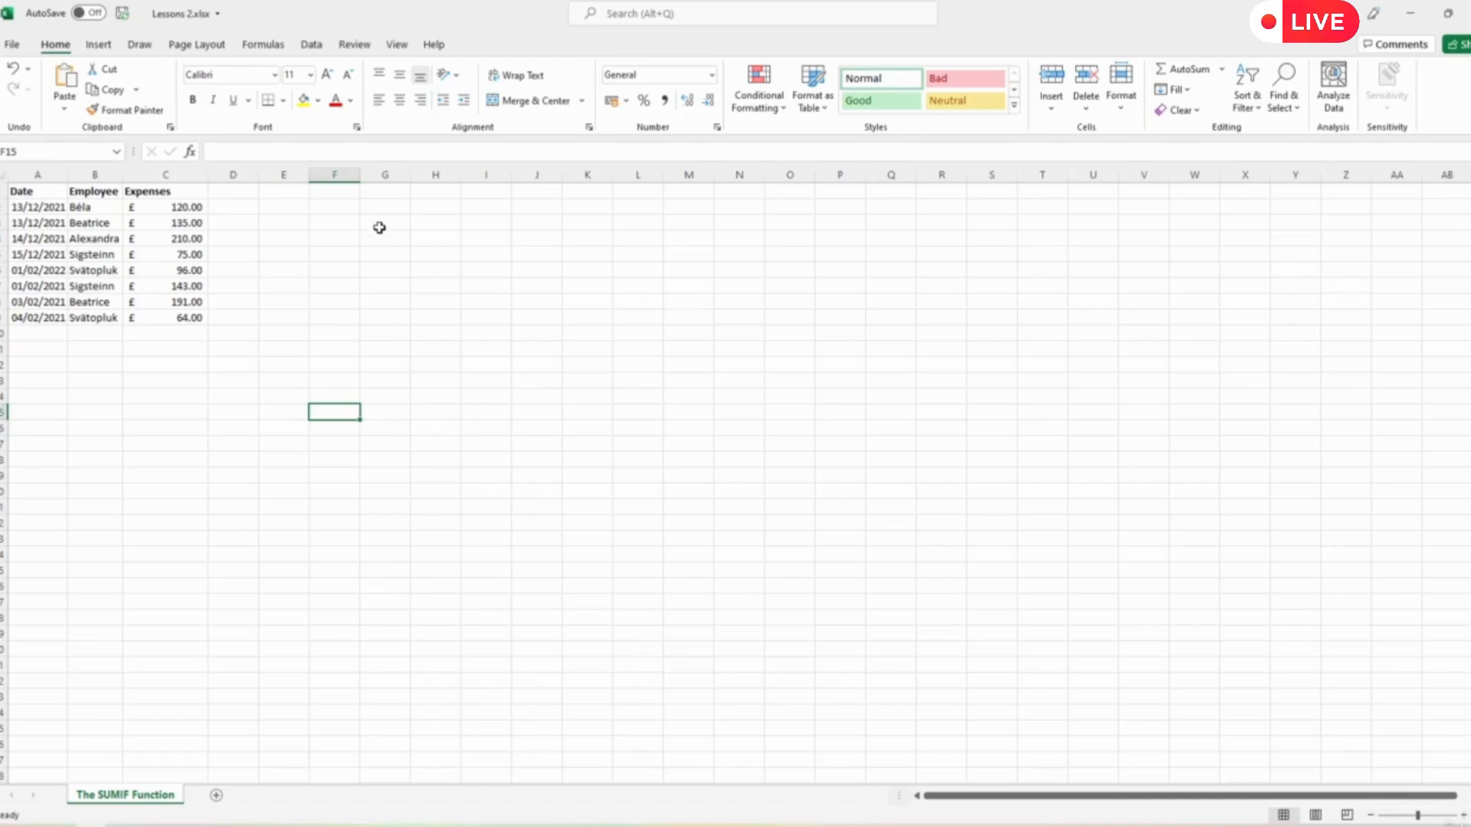
Enter a SUMIF formula in F2 that sums C2:C9 where B2:B9 matches the name of the employee in B3, written as quoted text
{"action": "left_click", "coordinate": [330, 208]}
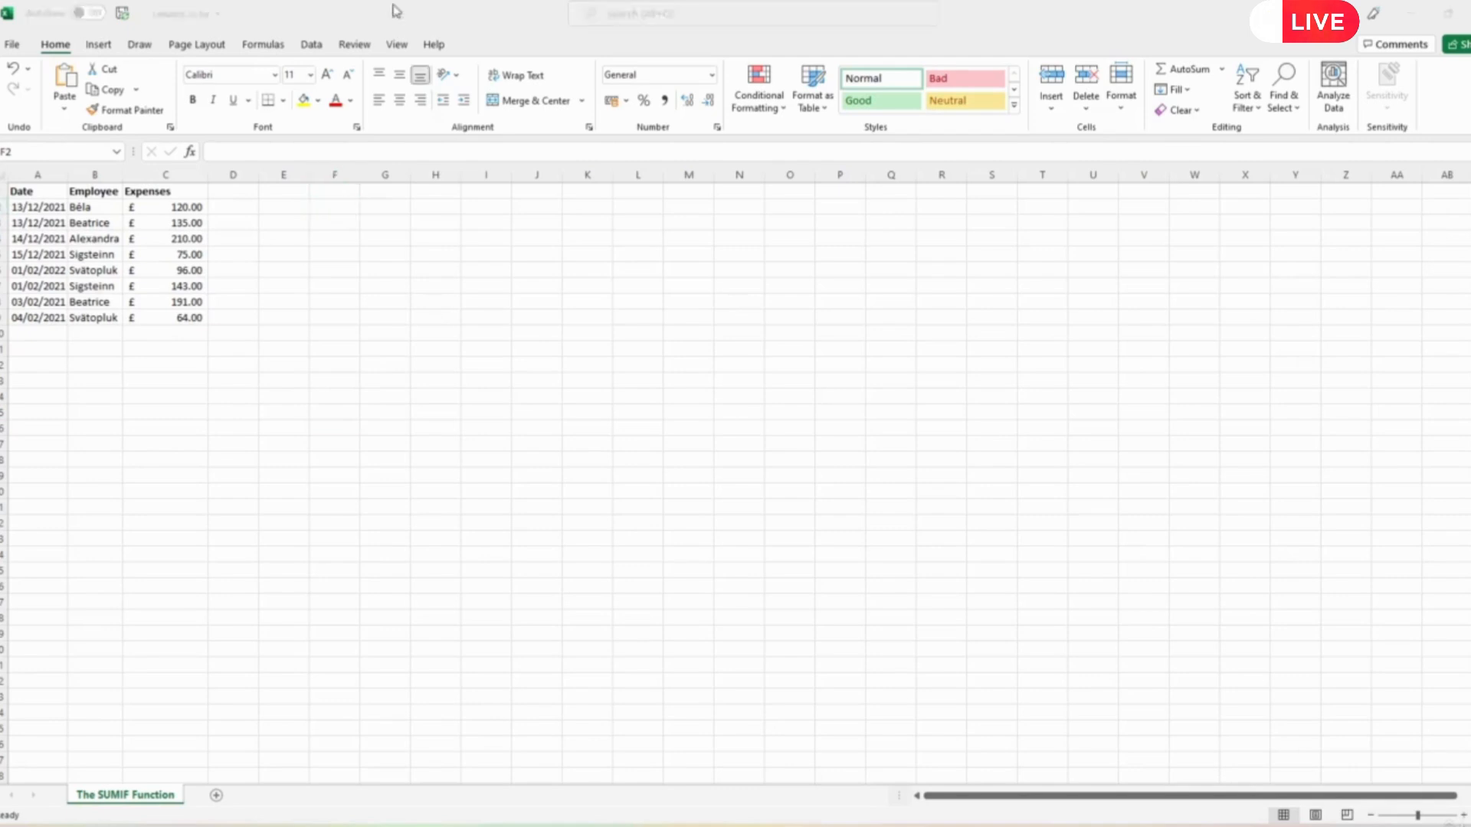
{"action": "type", "text": "=su"}
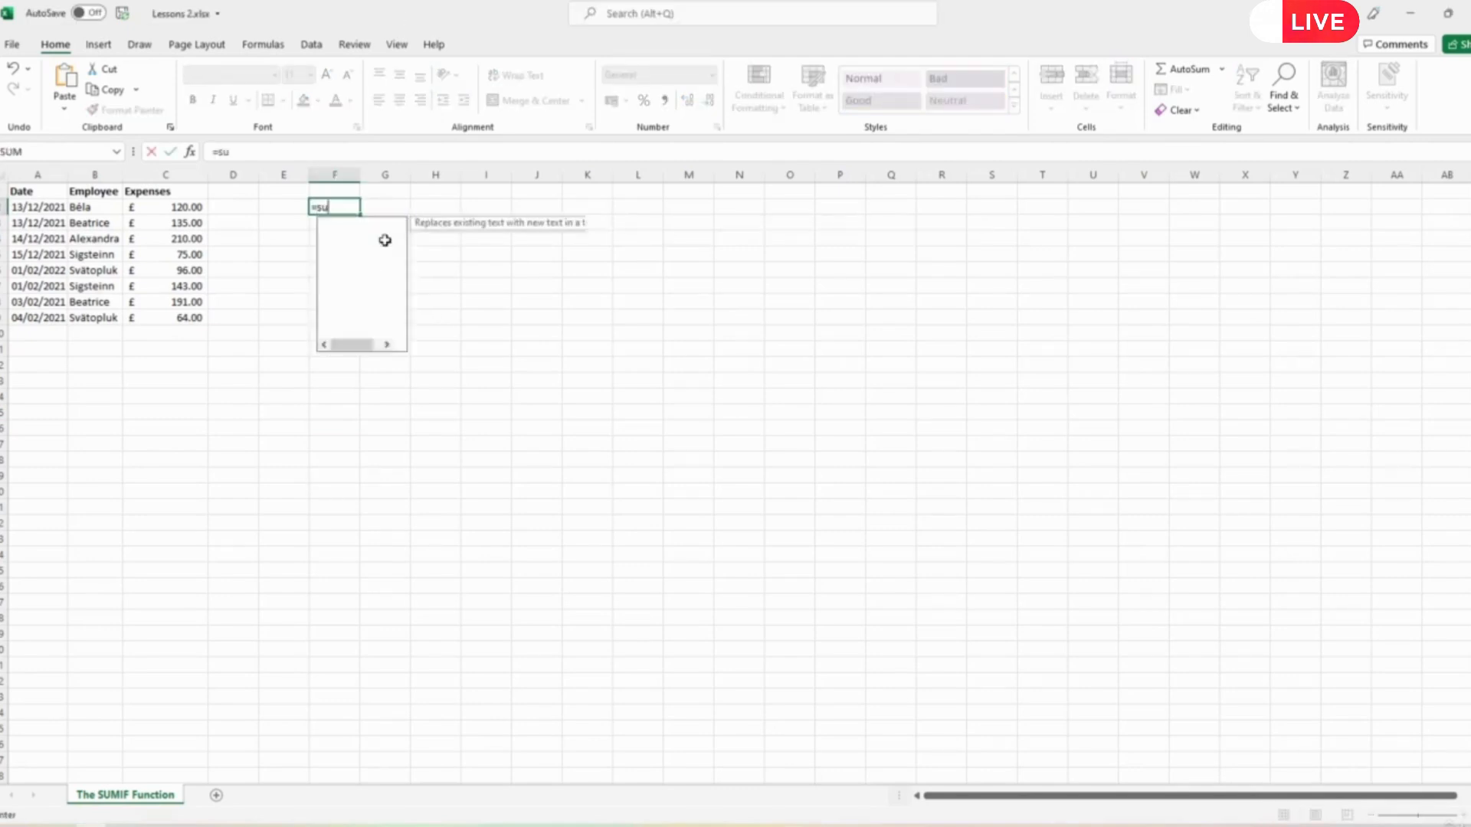
{"action": "type", "text": "mif("}
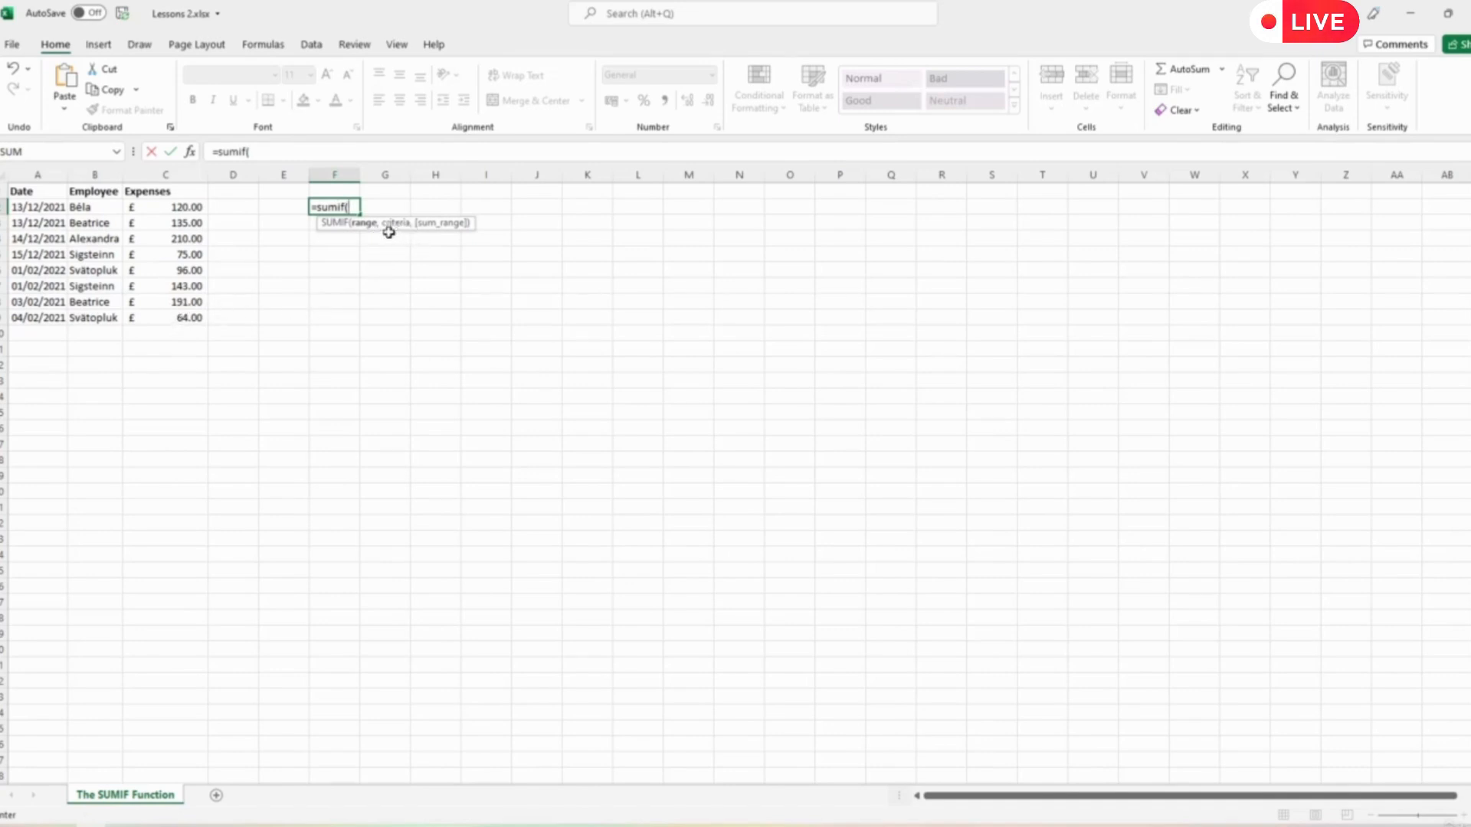
{"action": "left_click_drag", "start_coordinate": [96, 209], "coordinate": [92, 318]}
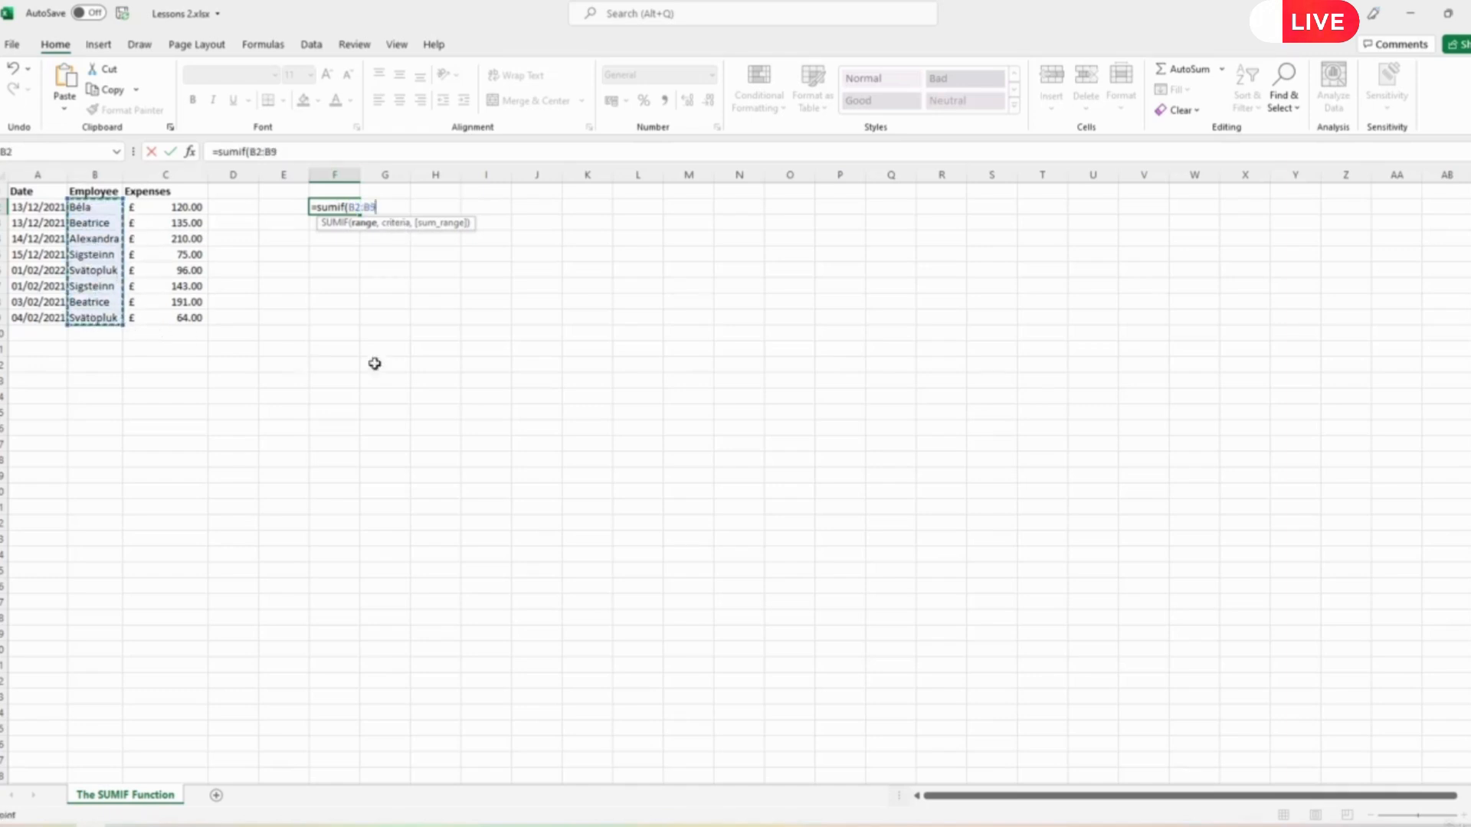
{"action": "type", "text": ","}
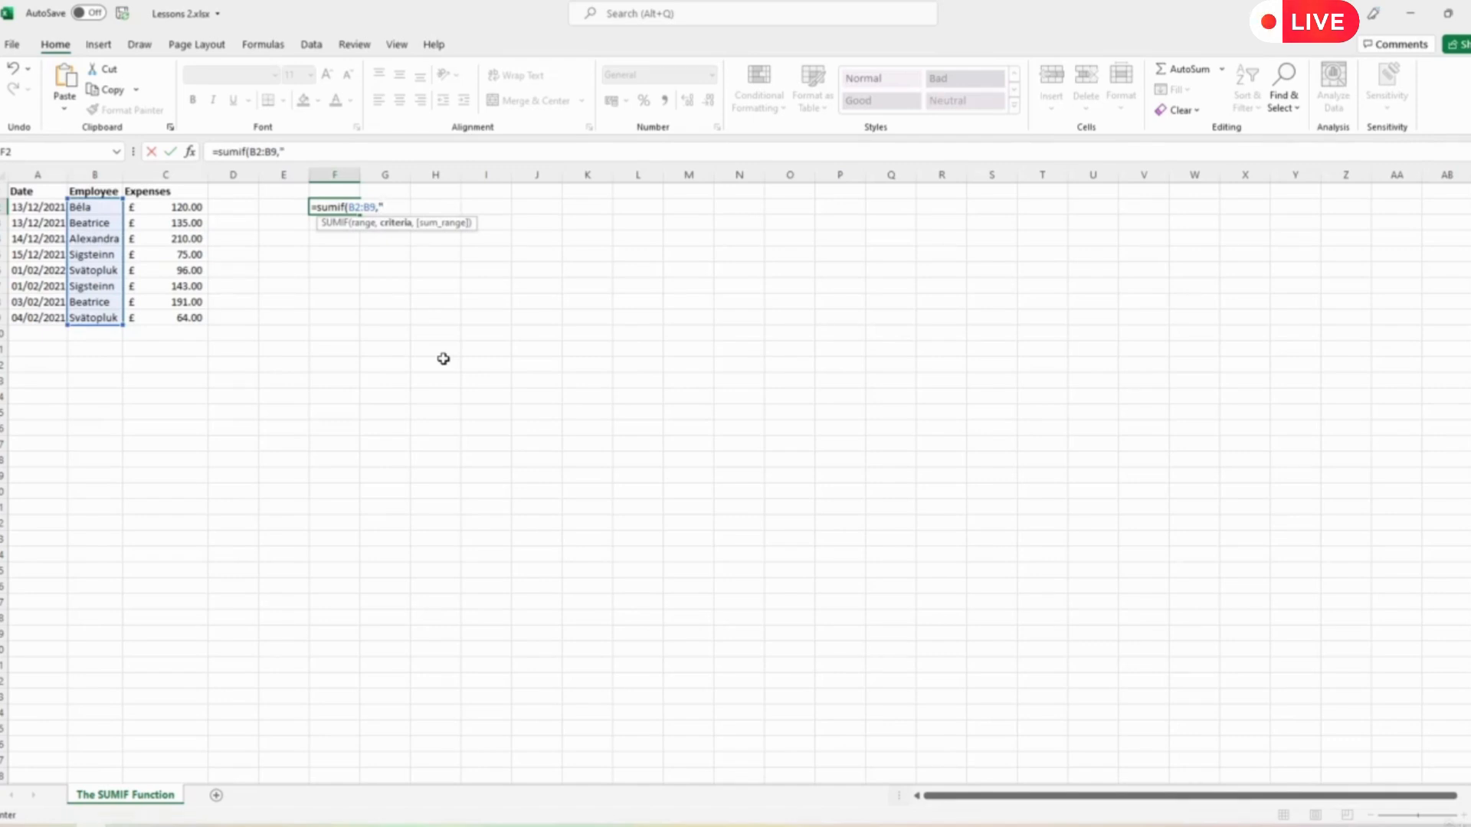
{"action": "type", "text": "\"Beatrice\","}
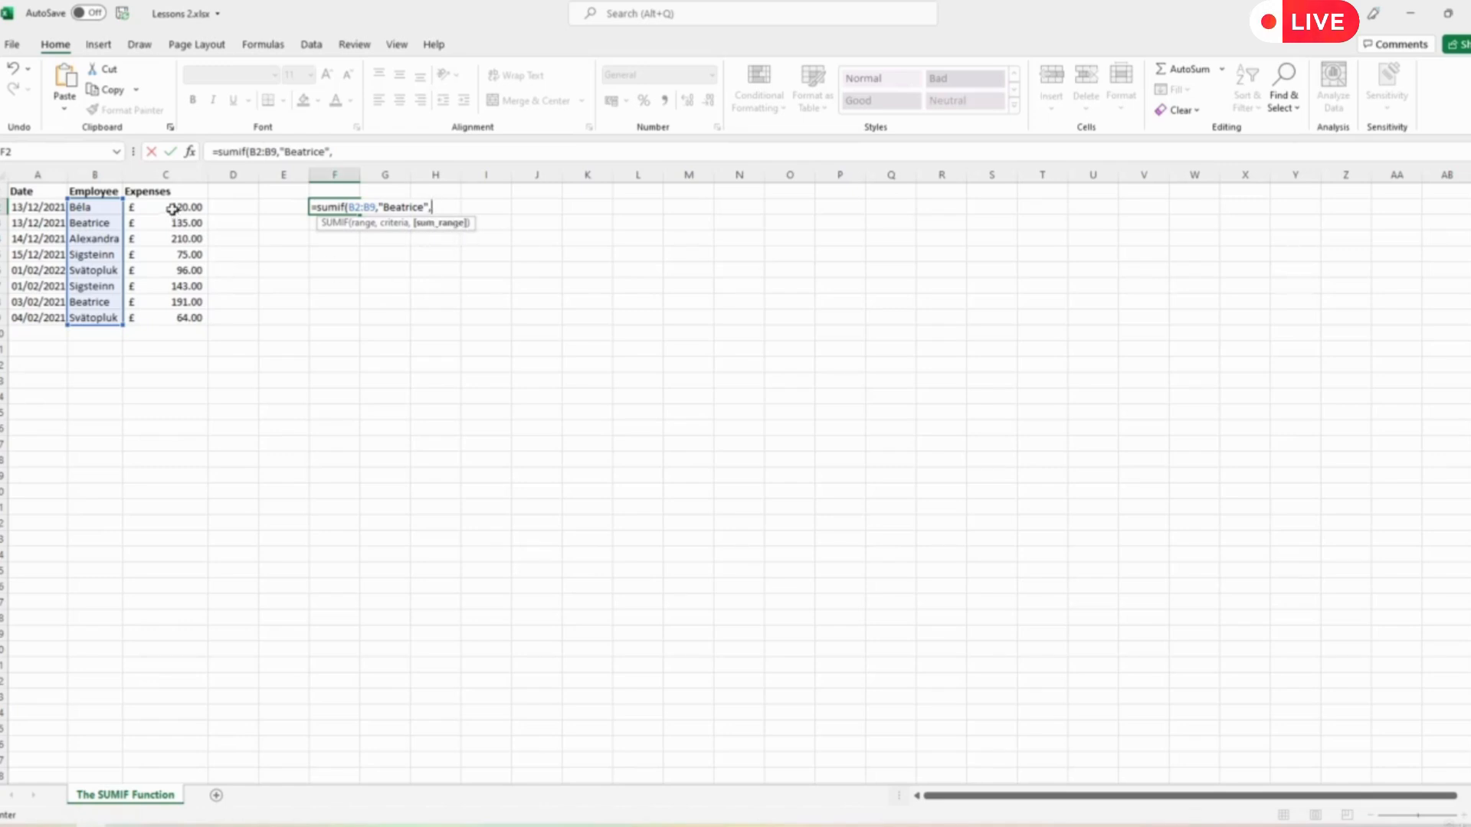
{"action": "left_click_drag", "start_coordinate": [173, 202], "coordinate": [171, 258]}
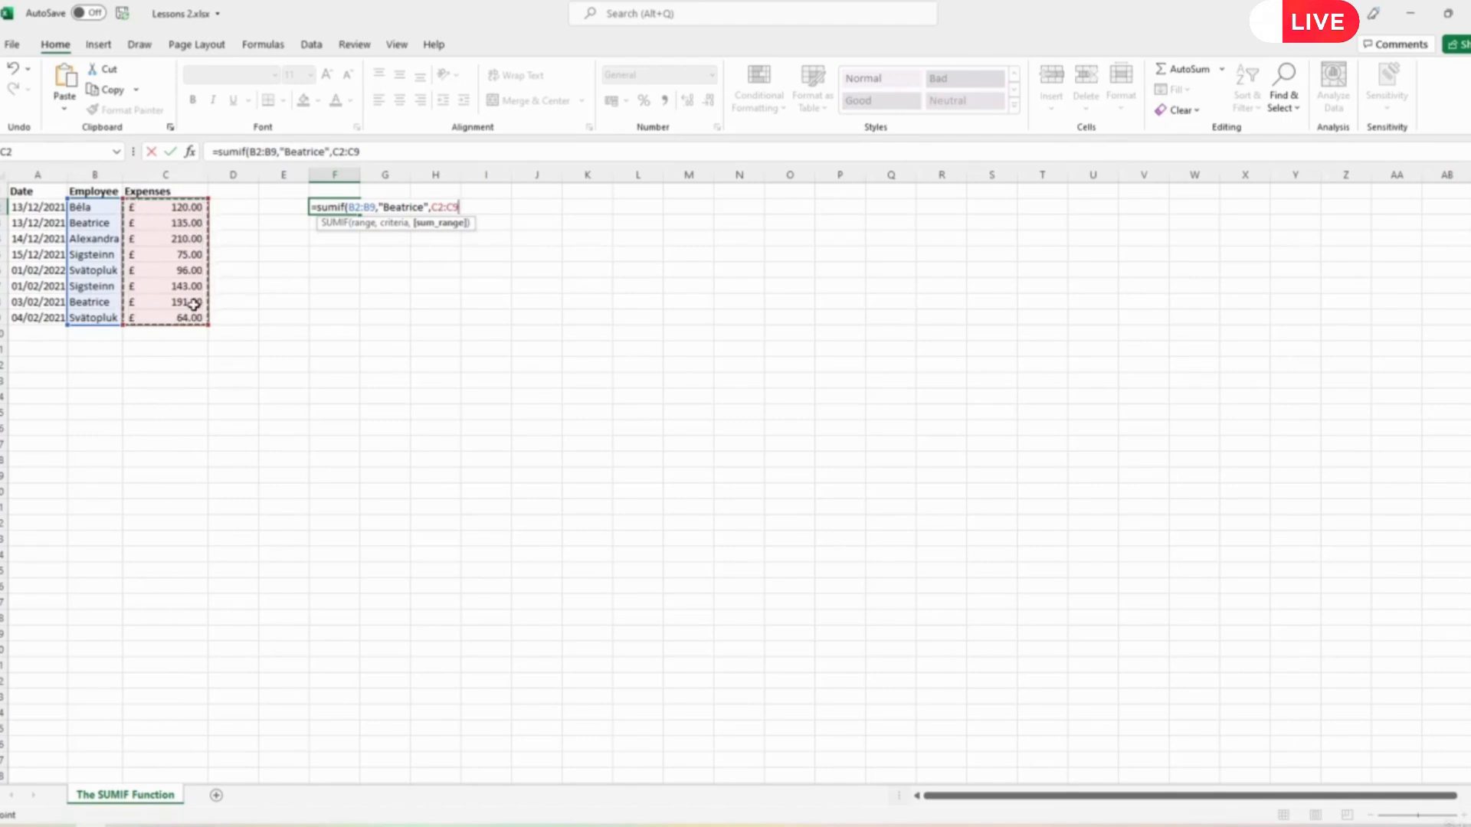
{"action": "type", "text": ")"}
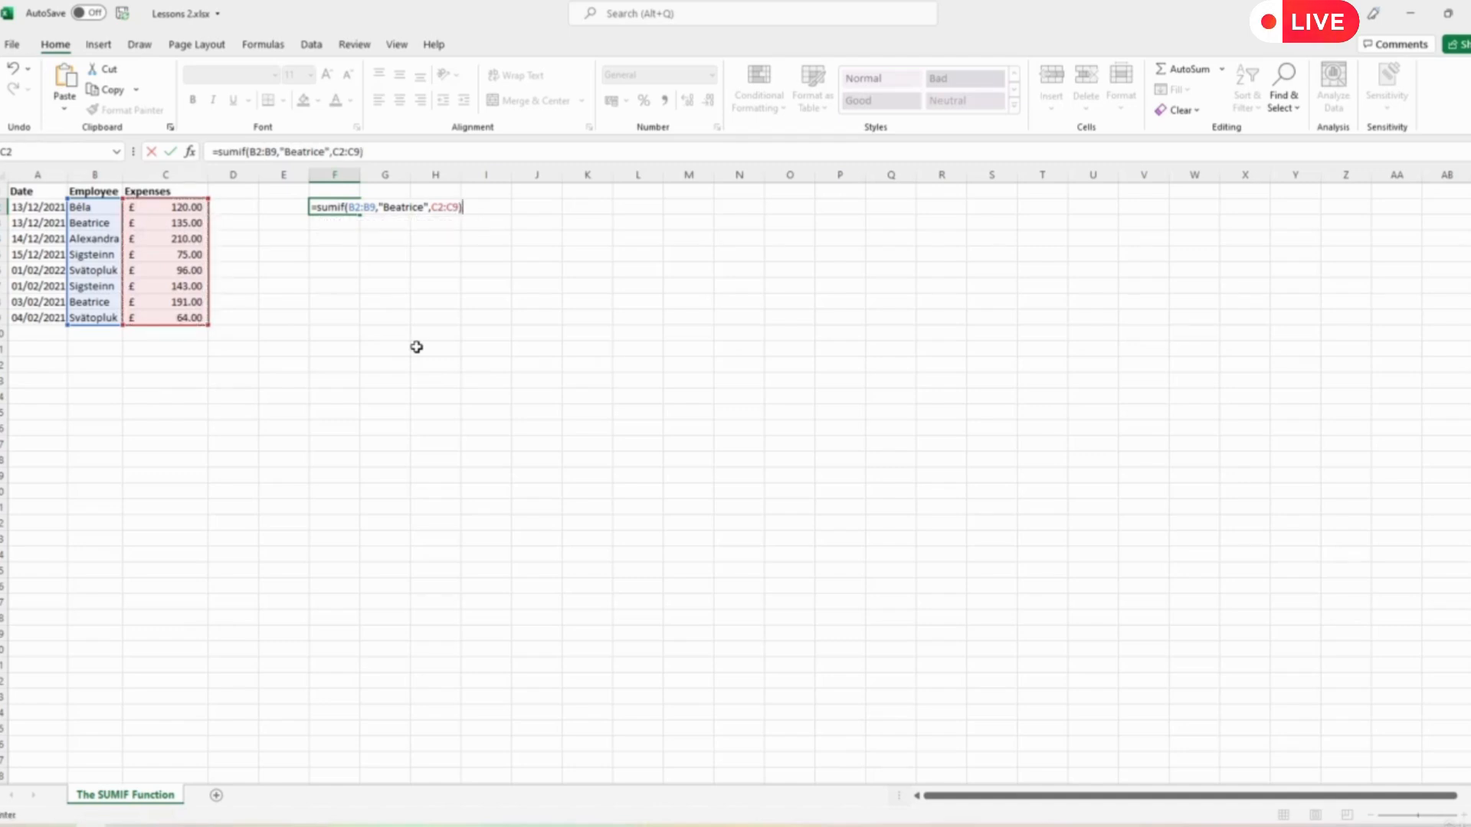
{"action": "key", "text": "Return"}
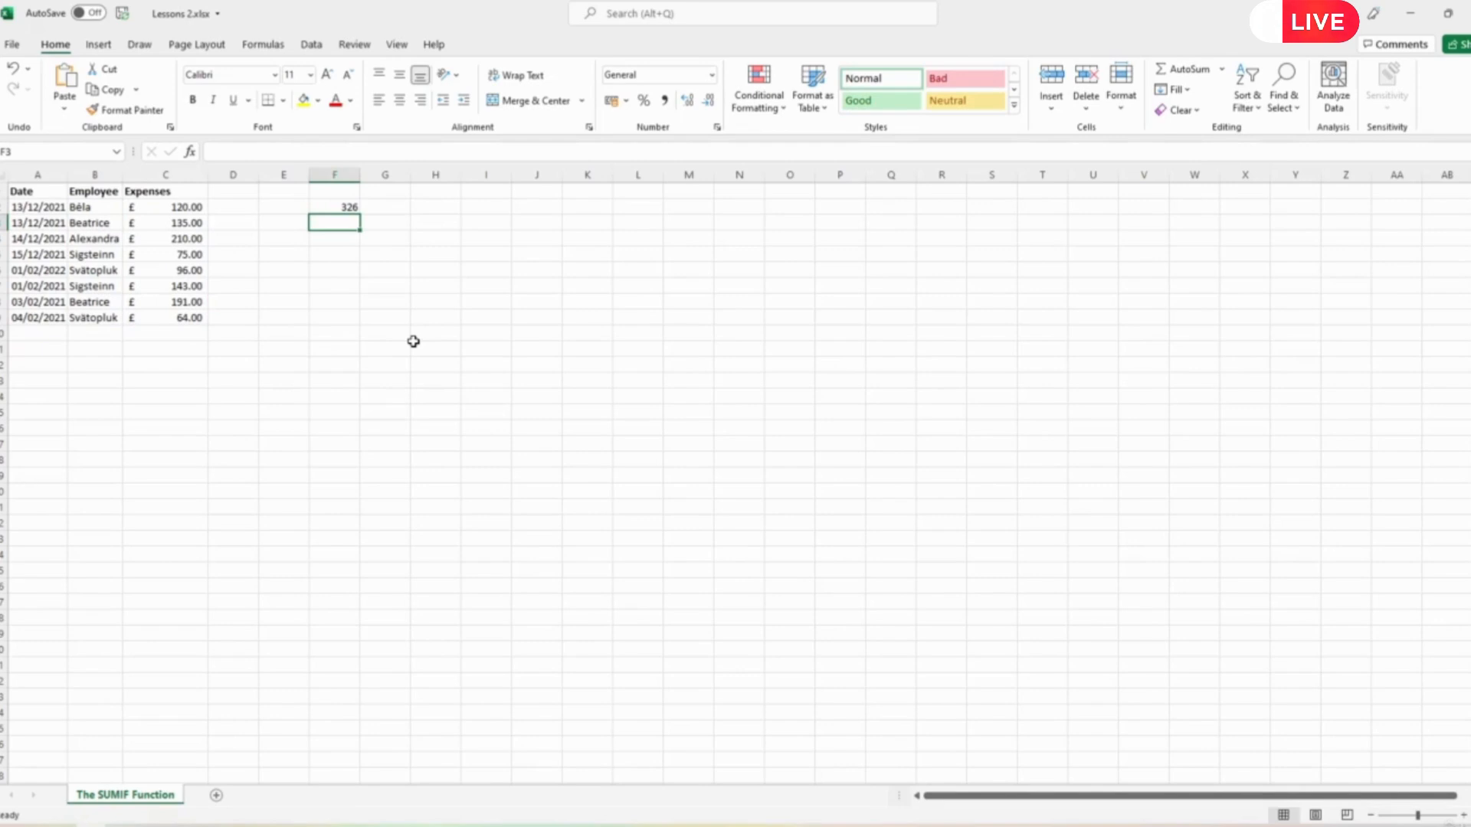
Format the SUMIF result in F2 with the pound Accounting number format
{"action": "left_click", "coordinate": [343, 208]}
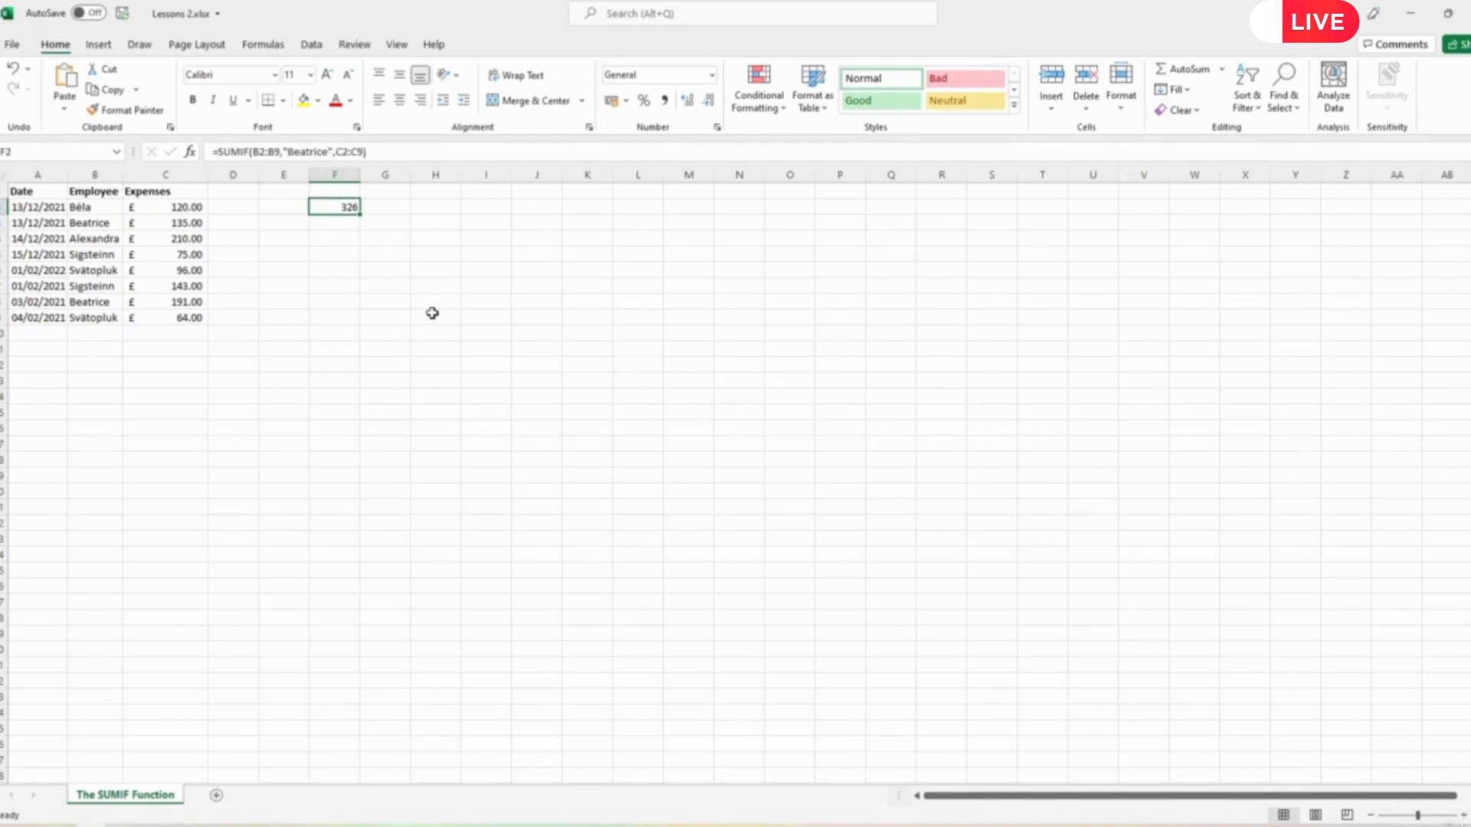
{"action": "left_click", "coordinate": [612, 101]}
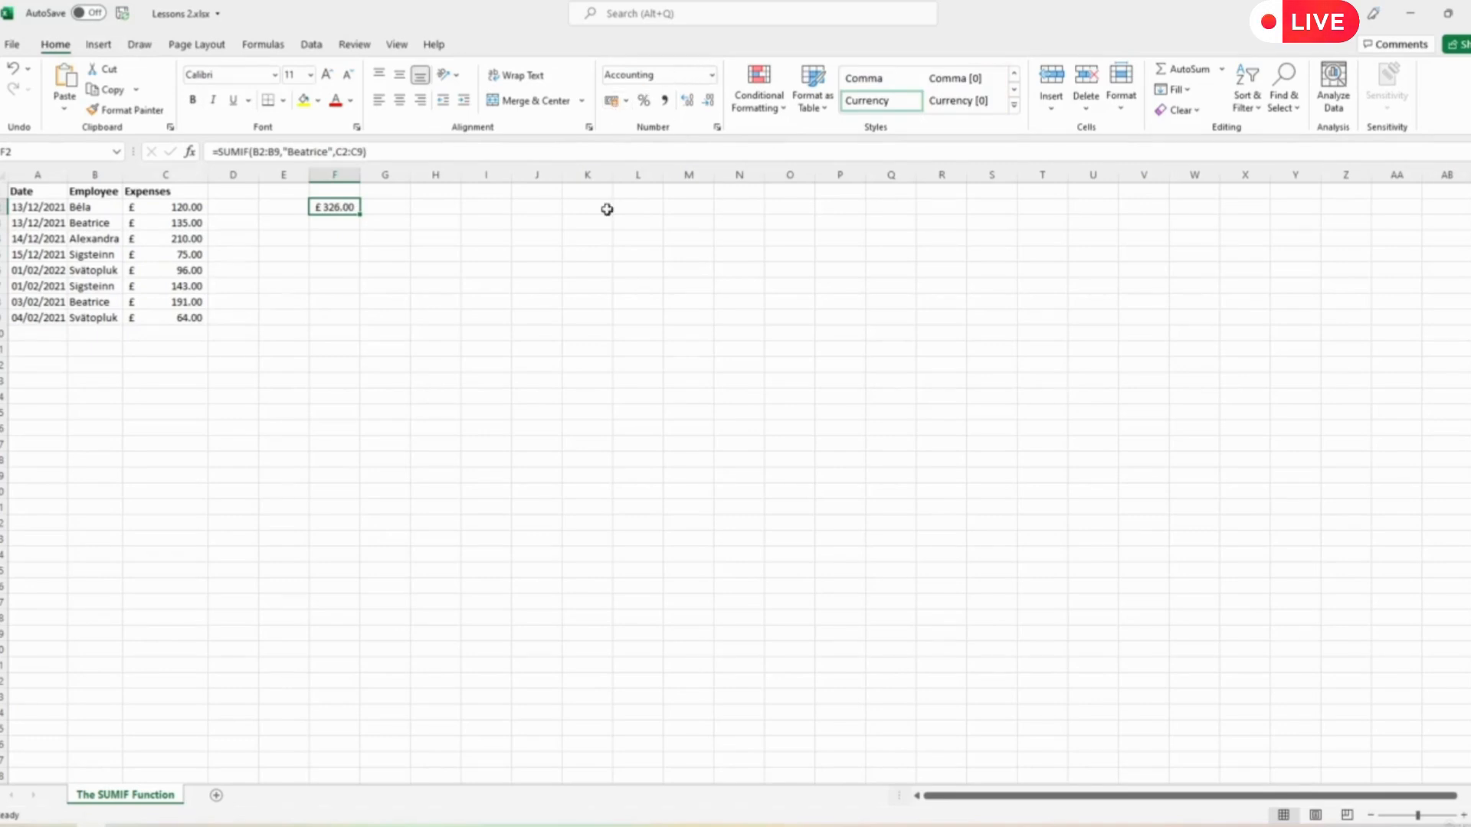
{"action": "left_click", "coordinate": [483, 356]}
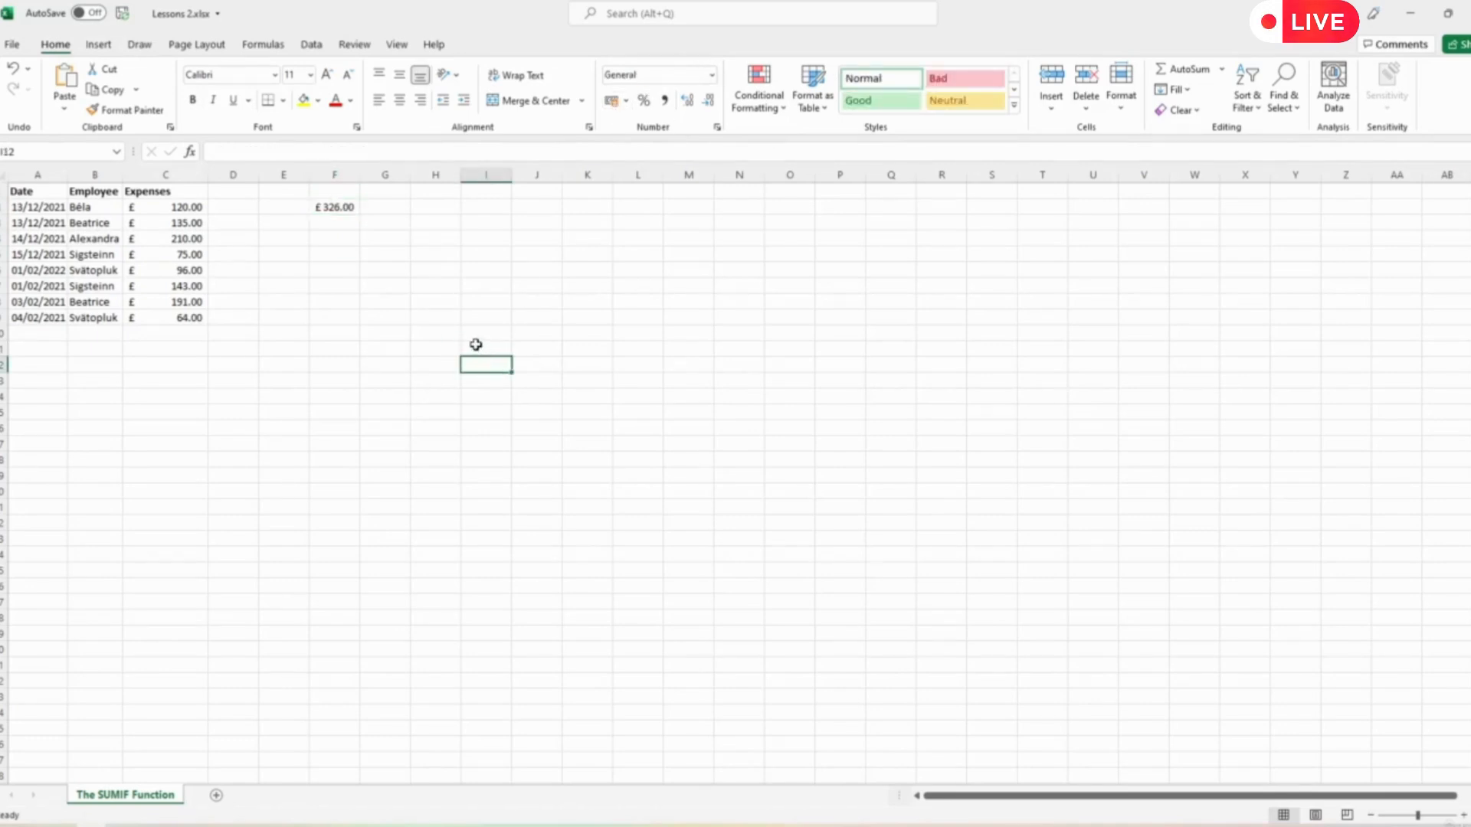
{"action": "left_click", "coordinate": [337, 208]}
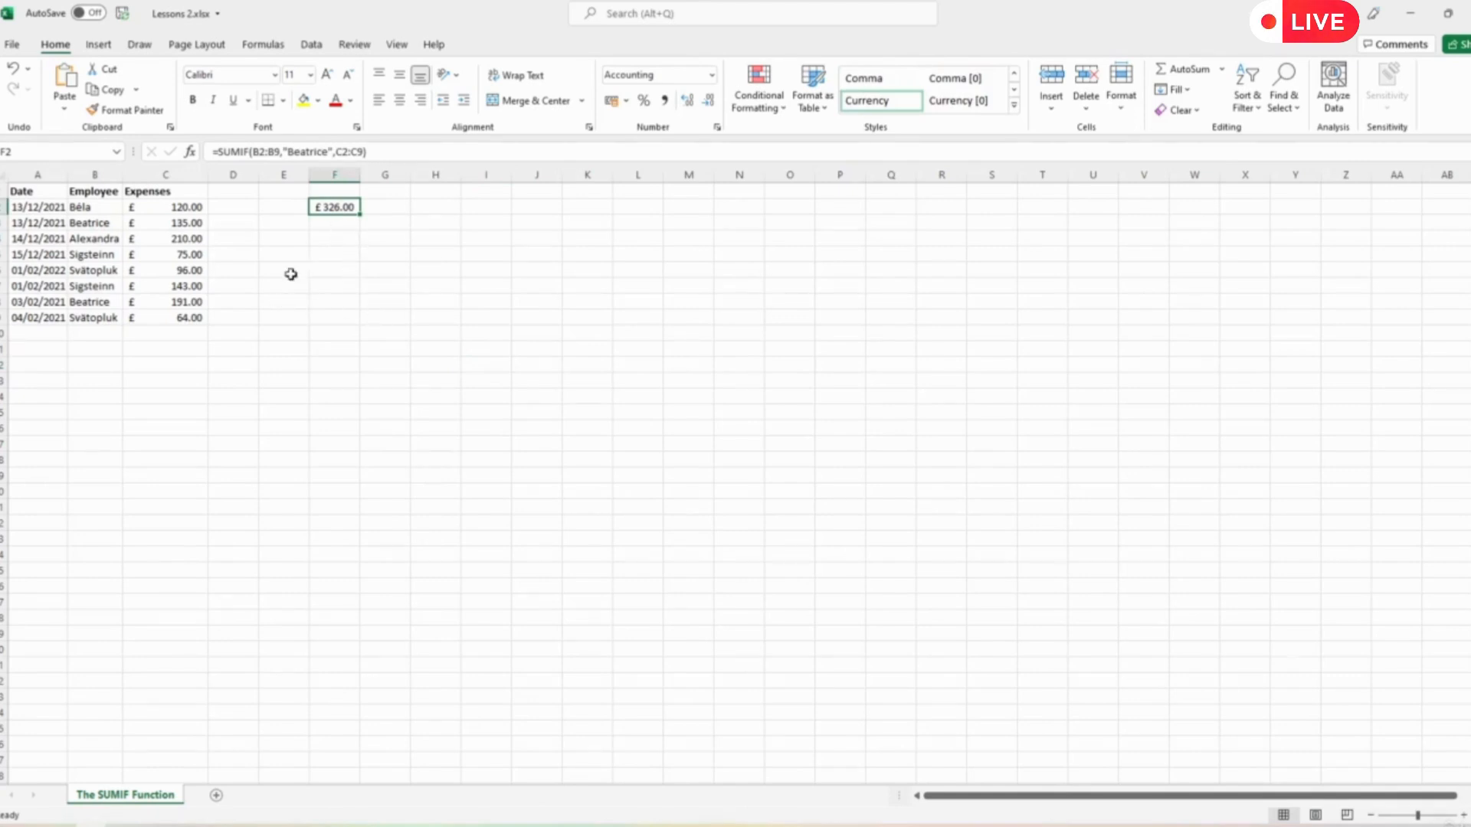
Enter =SUM(C2:C9) in C11 to total all the expenses
{"action": "left_click", "coordinate": [181, 351]}
{"action": "type", "text": "=sum("}
{"action": "left_click_drag", "start_coordinate": [183, 209], "coordinate": [180, 313]}
{"action": "type", "text": ")"}
{"action": "key", "text": "Return"}
Compare the SUM formula in C11 with the criteria and sum range arguments of the SUMIF formula in F2, leaving both formulas unedited
{"action": "left_click", "coordinate": [172, 349]}
{"action": "left_click_drag", "start_coordinate": [181, 206], "coordinate": [185, 314]}
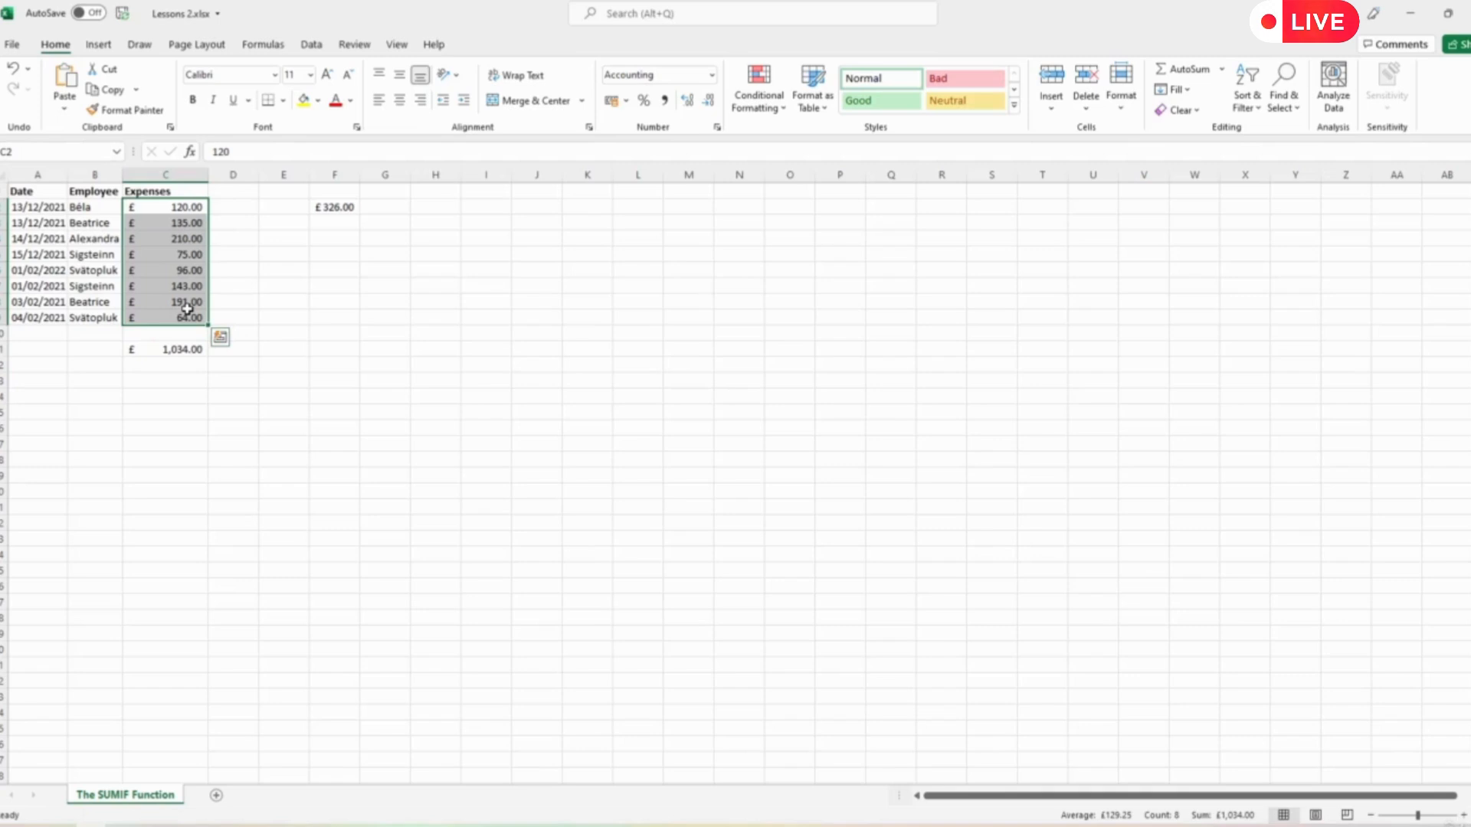
{"action": "left_click", "coordinate": [333, 207]}
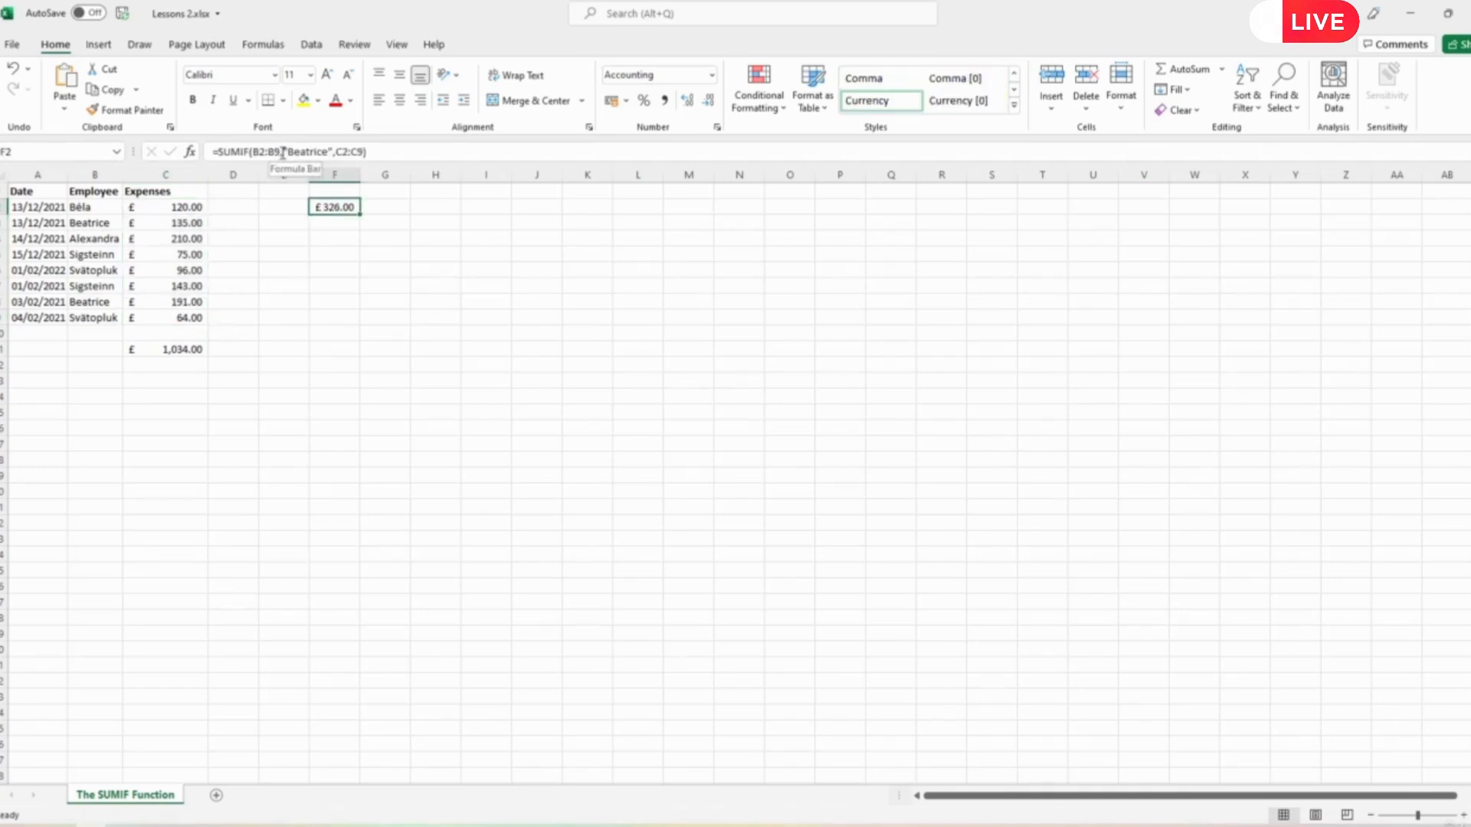
{"action": "left_click_drag", "start_coordinate": [281, 151], "coordinate": [335, 151]}
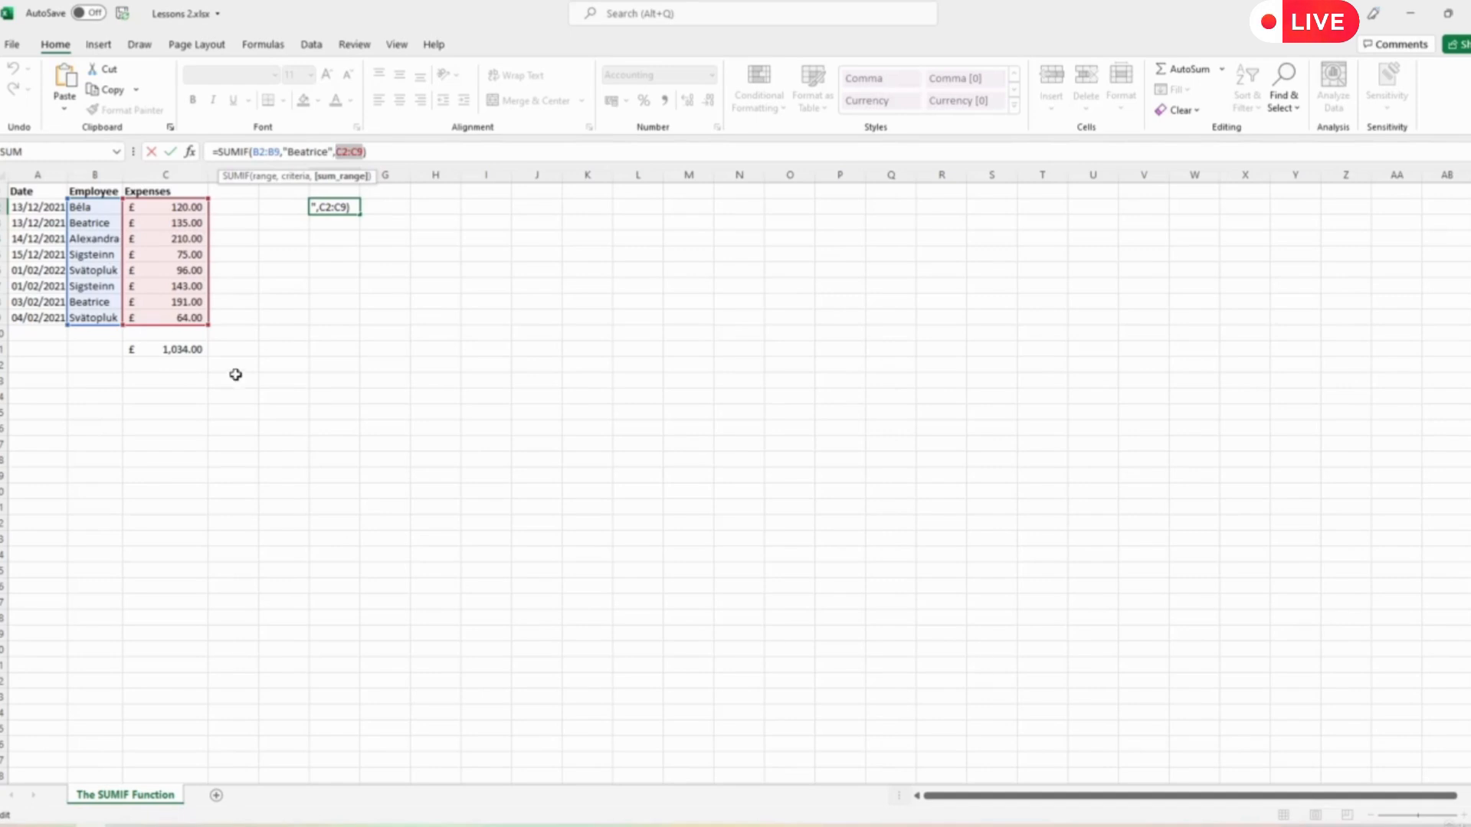
{"action": "left_click", "coordinate": [354, 331]}
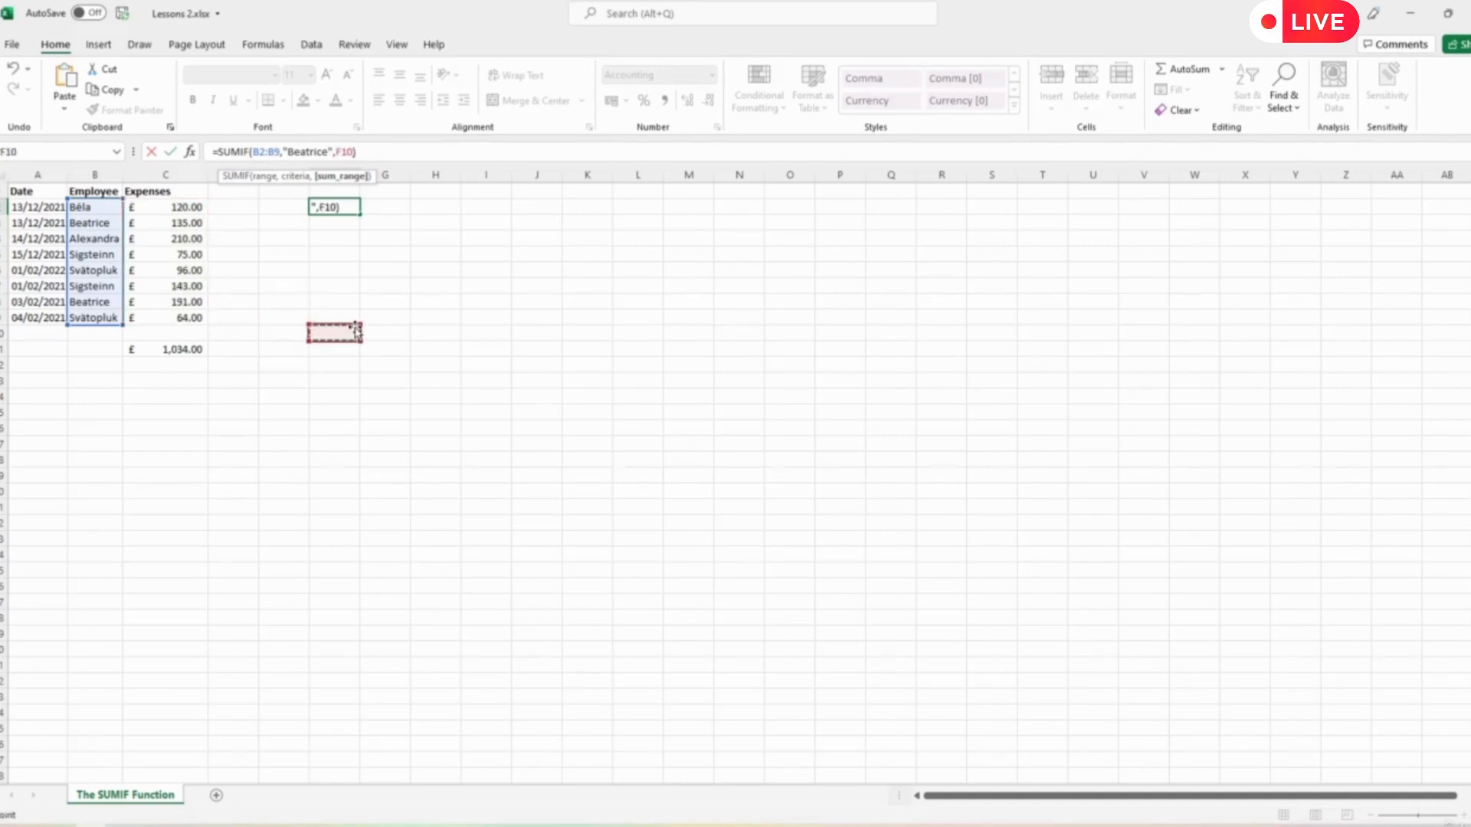
{"action": "key", "text": "Escape"}
{"action": "left_click", "coordinate": [312, 388]}
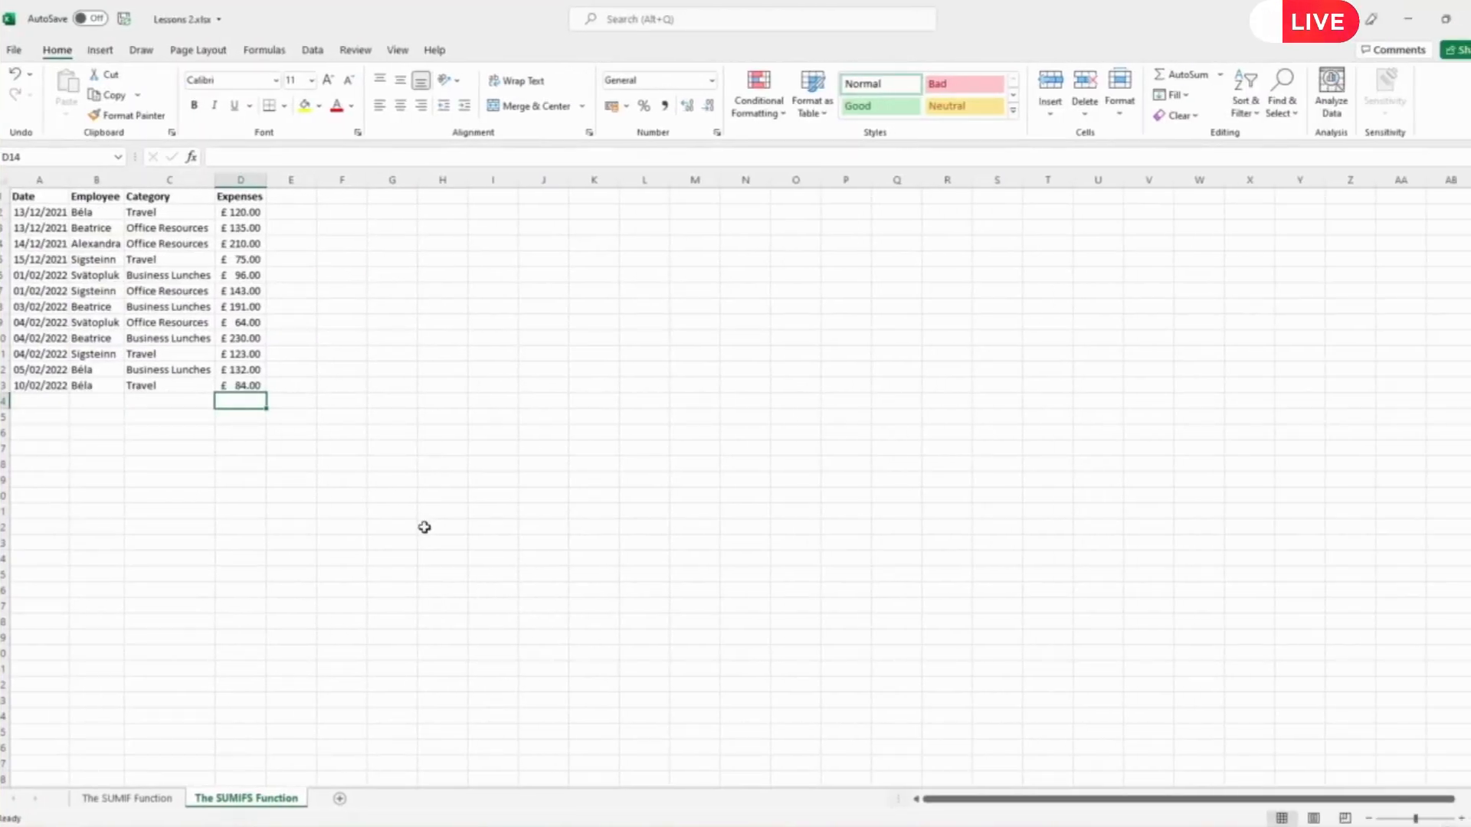
Compare the dates in A6:A9 of The SUMIF Function sheet with those on The SUMIFS Function sheet, ending on the SUMIFS sheet
{"action": "left_click", "coordinate": [425, 526]}
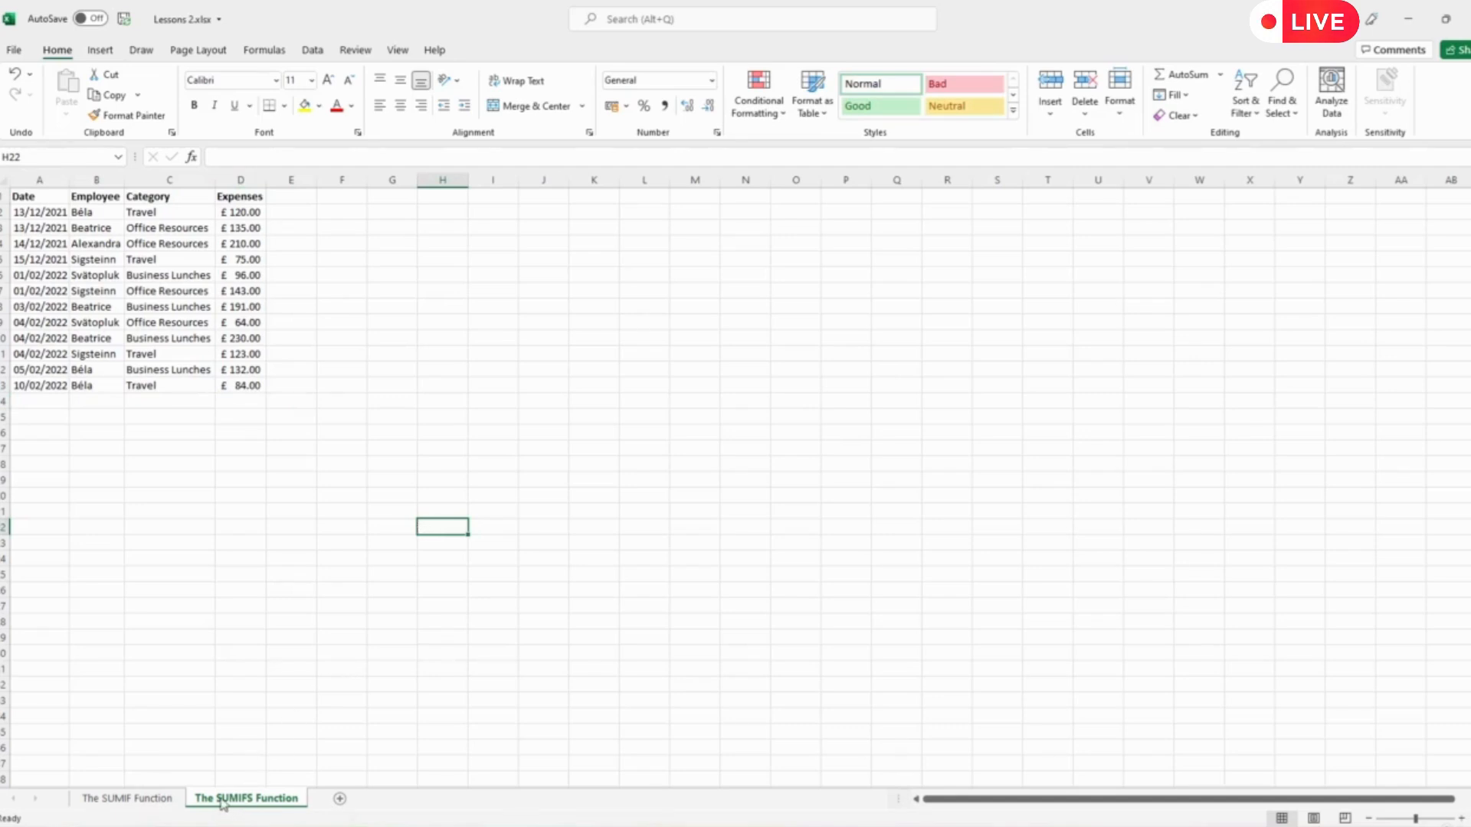
{"action": "left_click", "coordinate": [124, 801]}
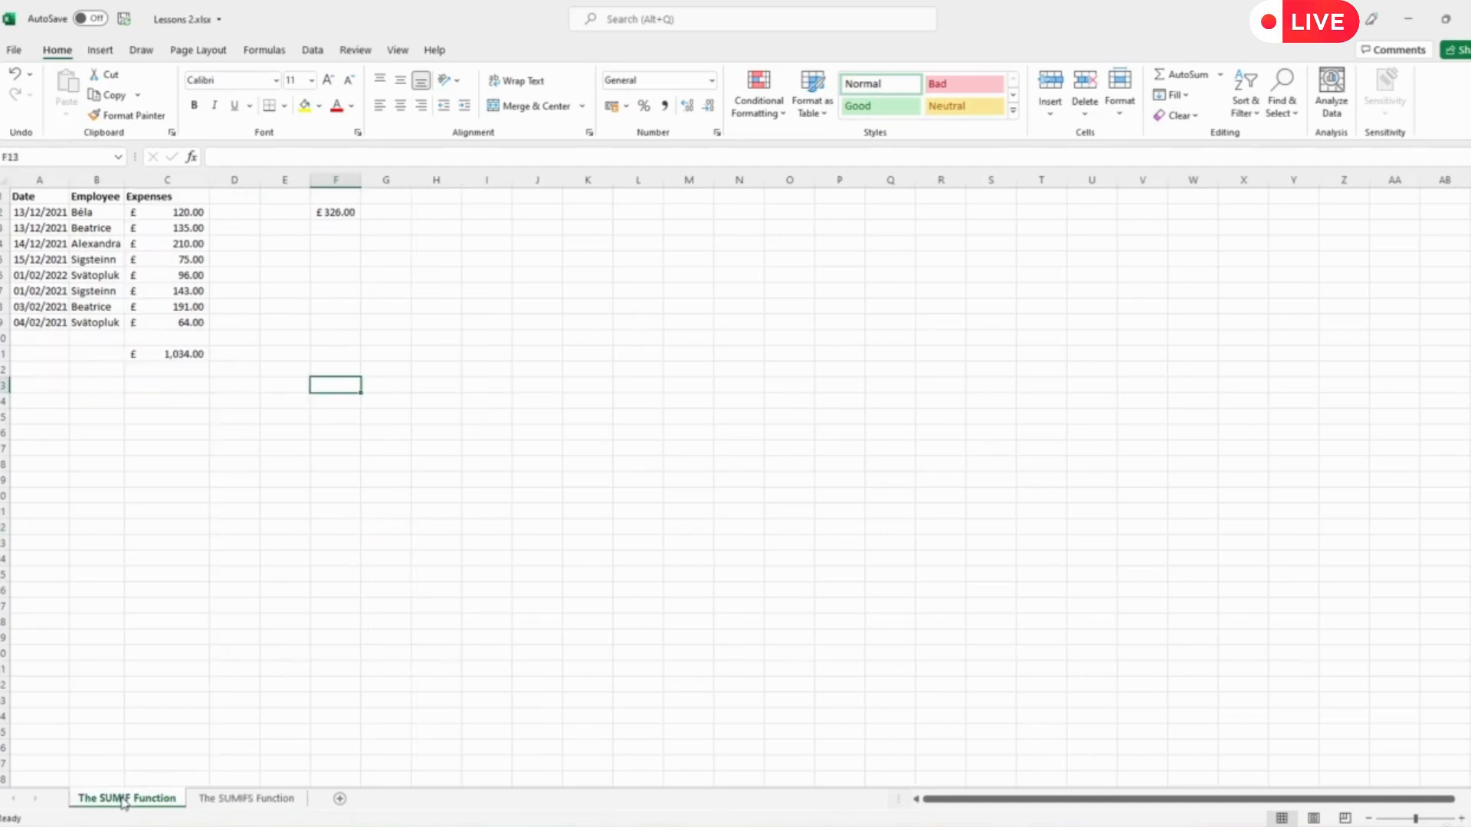
{"action": "left_click", "coordinate": [228, 800]}
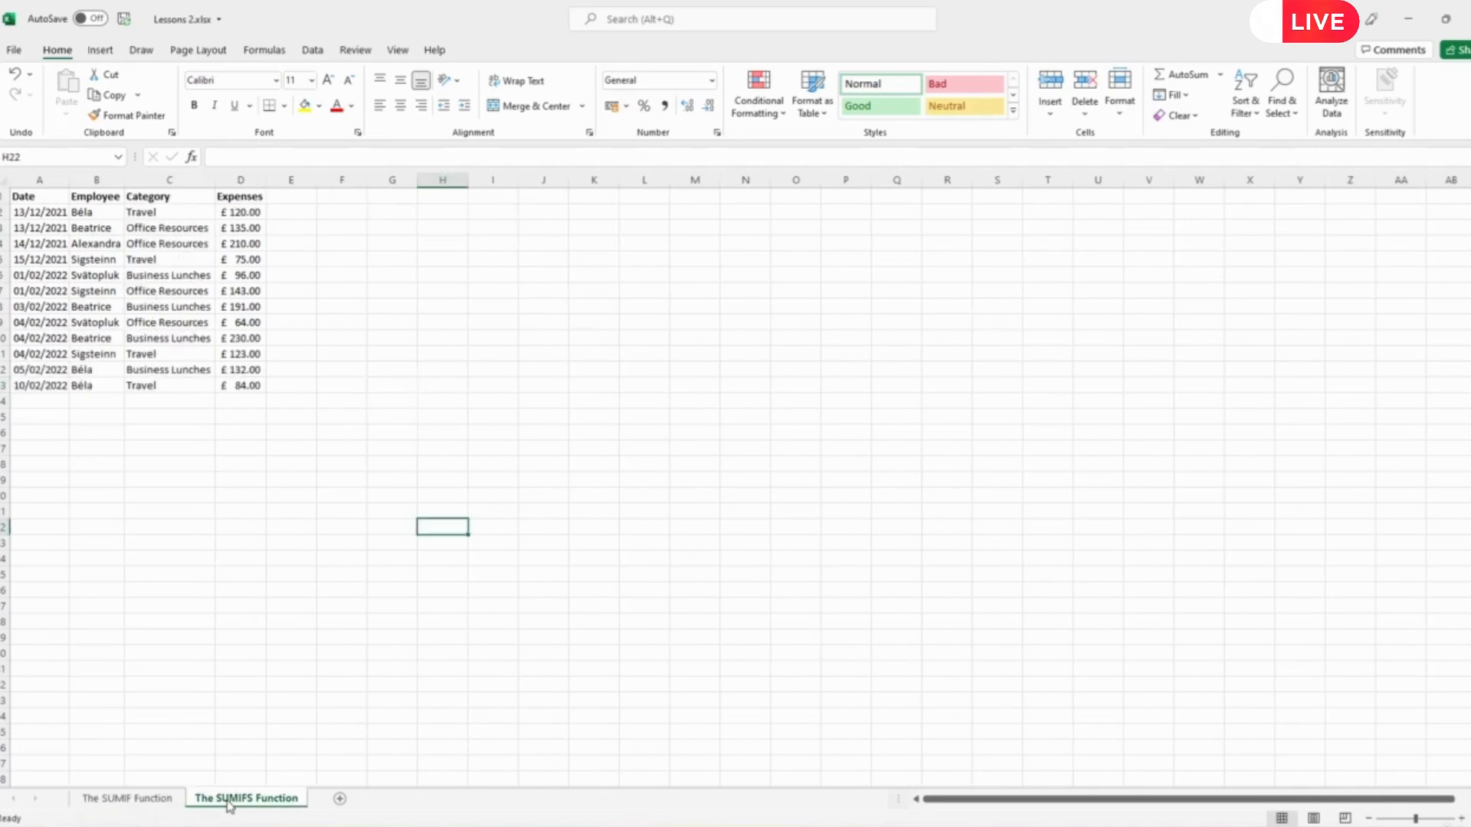
{"action": "left_click", "coordinate": [153, 798]}
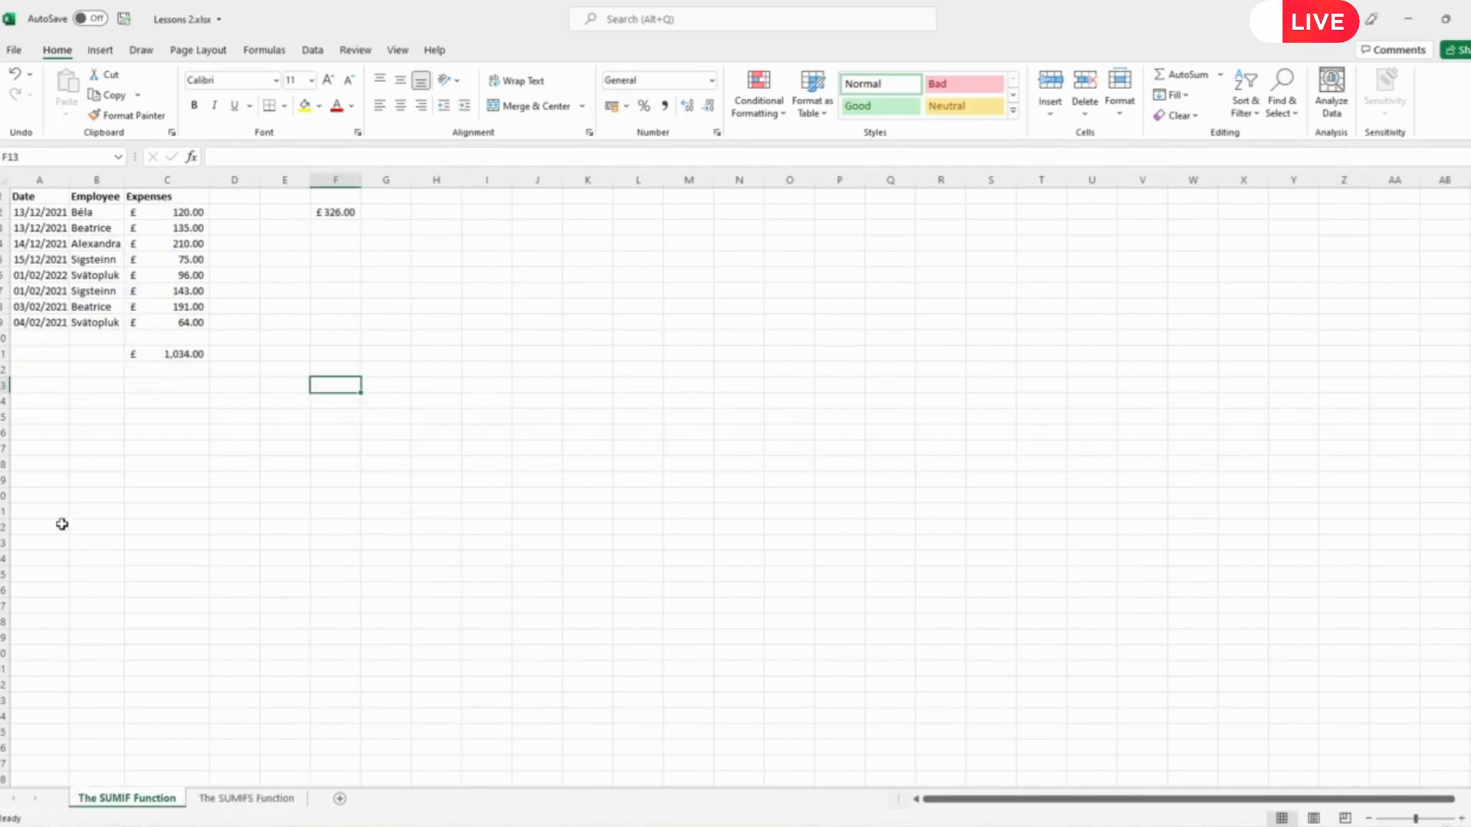
{"action": "left_click", "coordinate": [55, 278]}
{"action": "left_click_drag", "start_coordinate": [52, 292], "coordinate": [54, 322]}
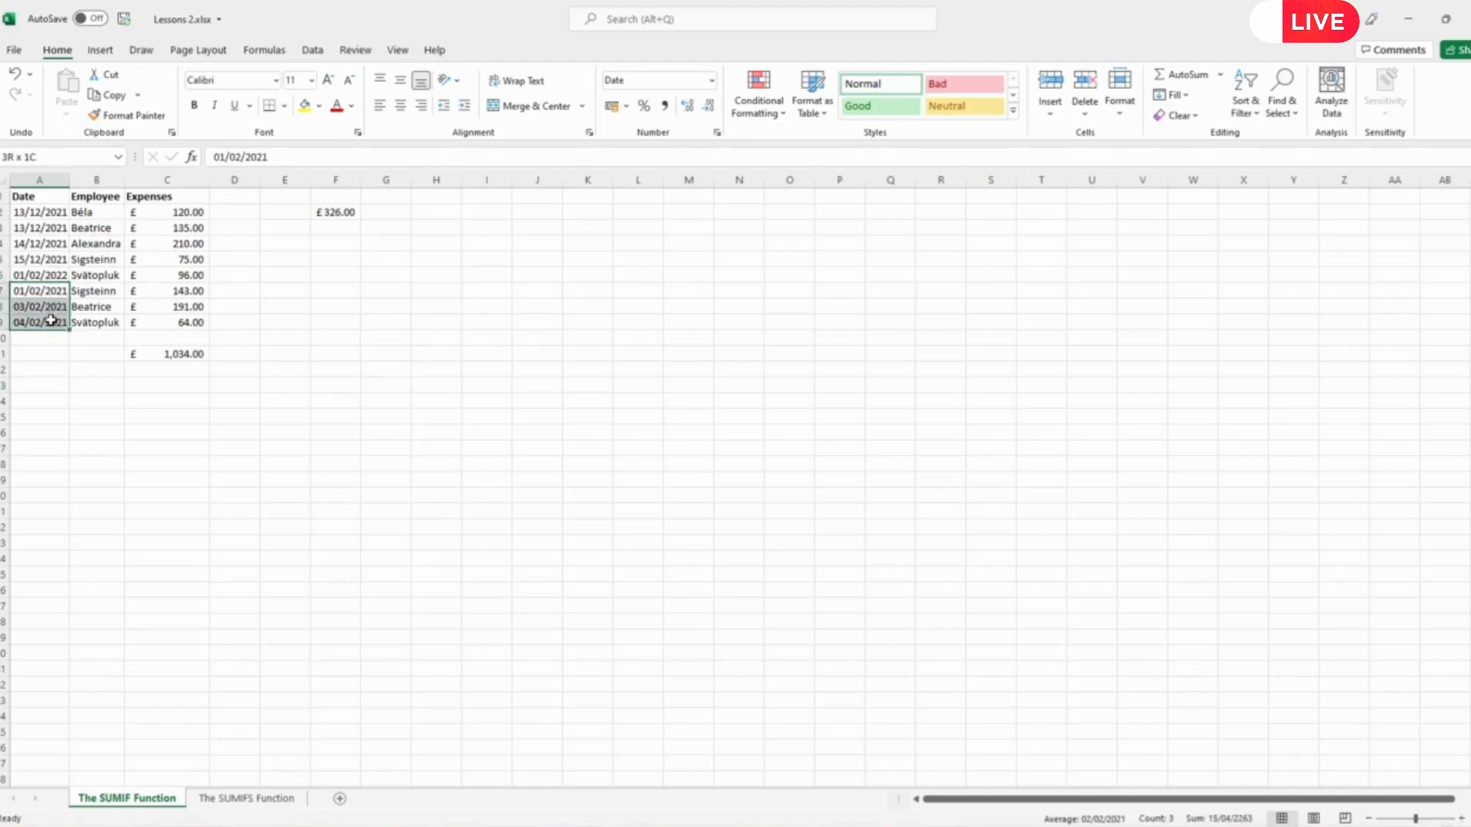
{"action": "left_click", "coordinate": [246, 798]}
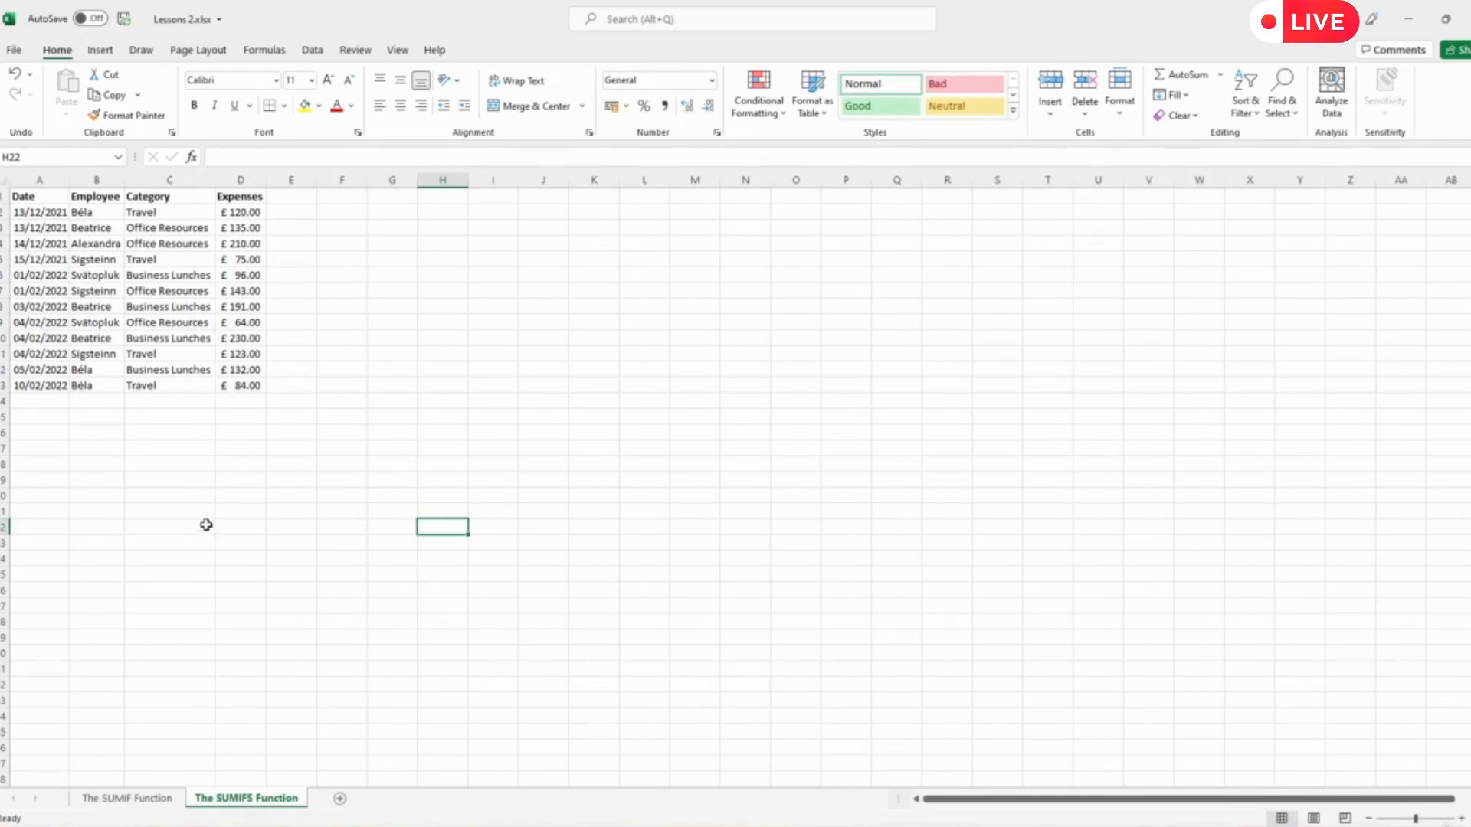
Begin a SUMIFS formula in G4 with the expenses in D2:D13 as the sum range
{"action": "left_click", "coordinate": [386, 241]}
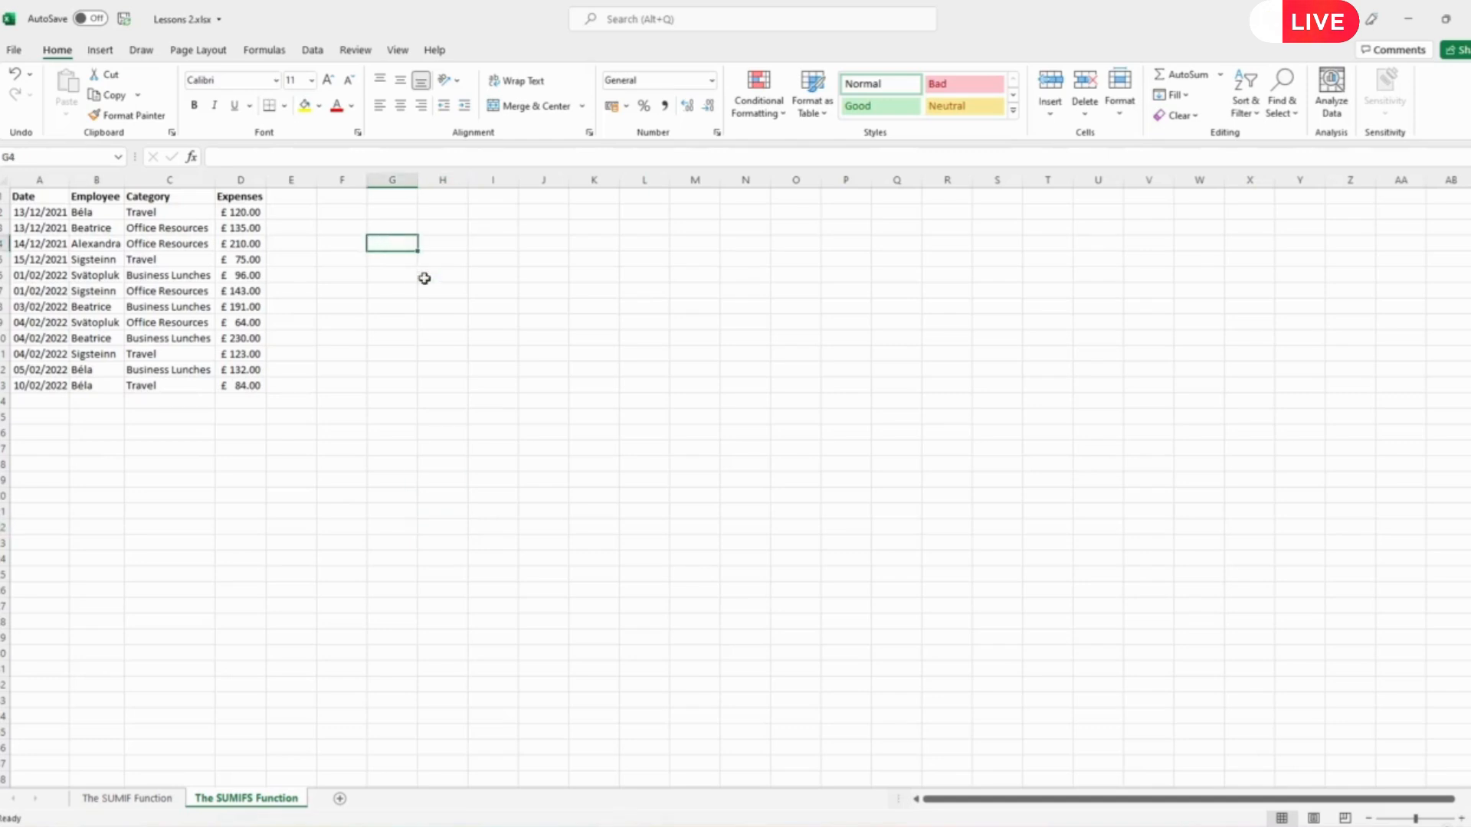
{"action": "type", "text": "="}
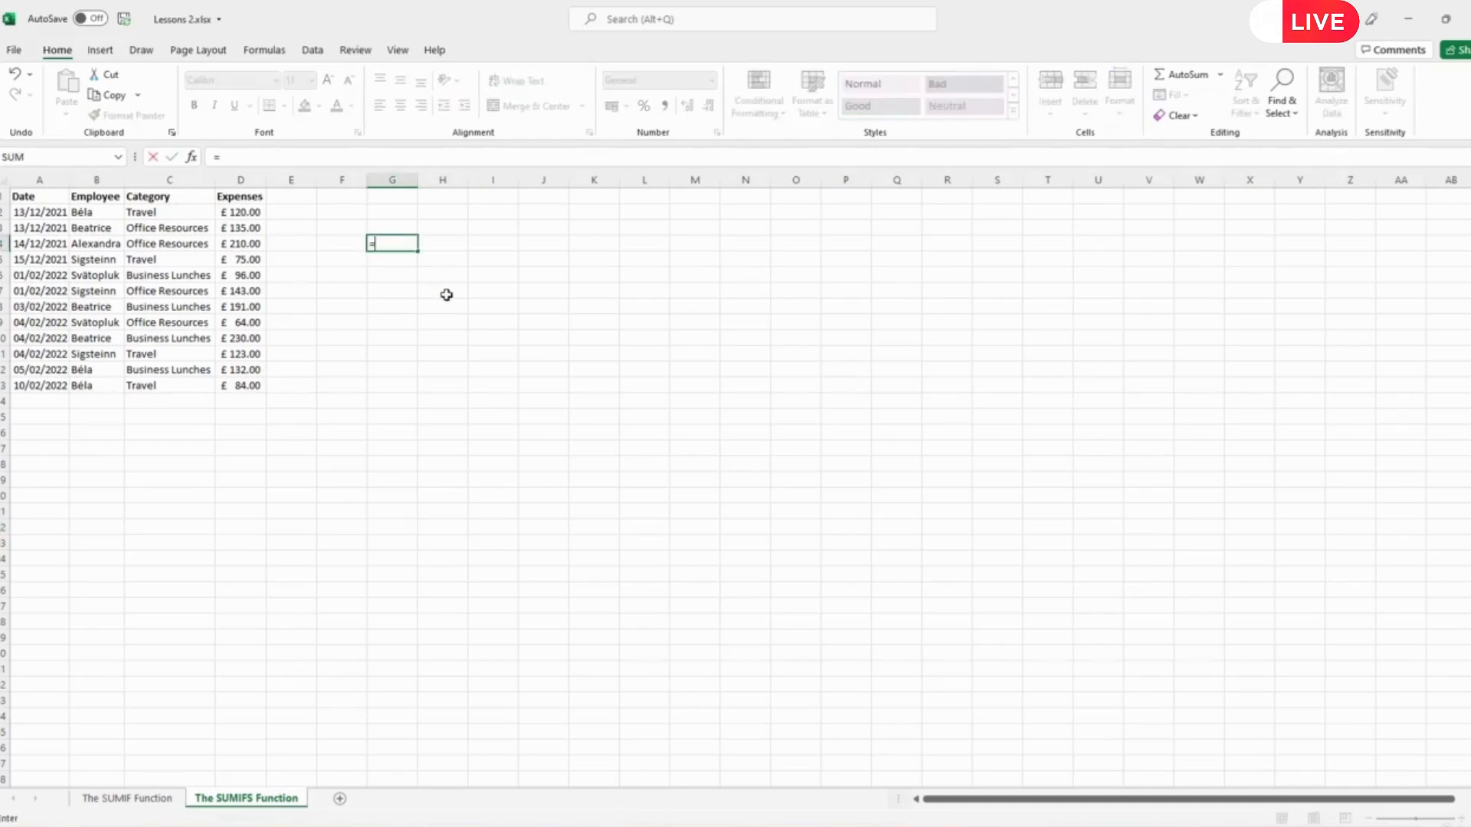
{"action": "type", "text": "sumif"}
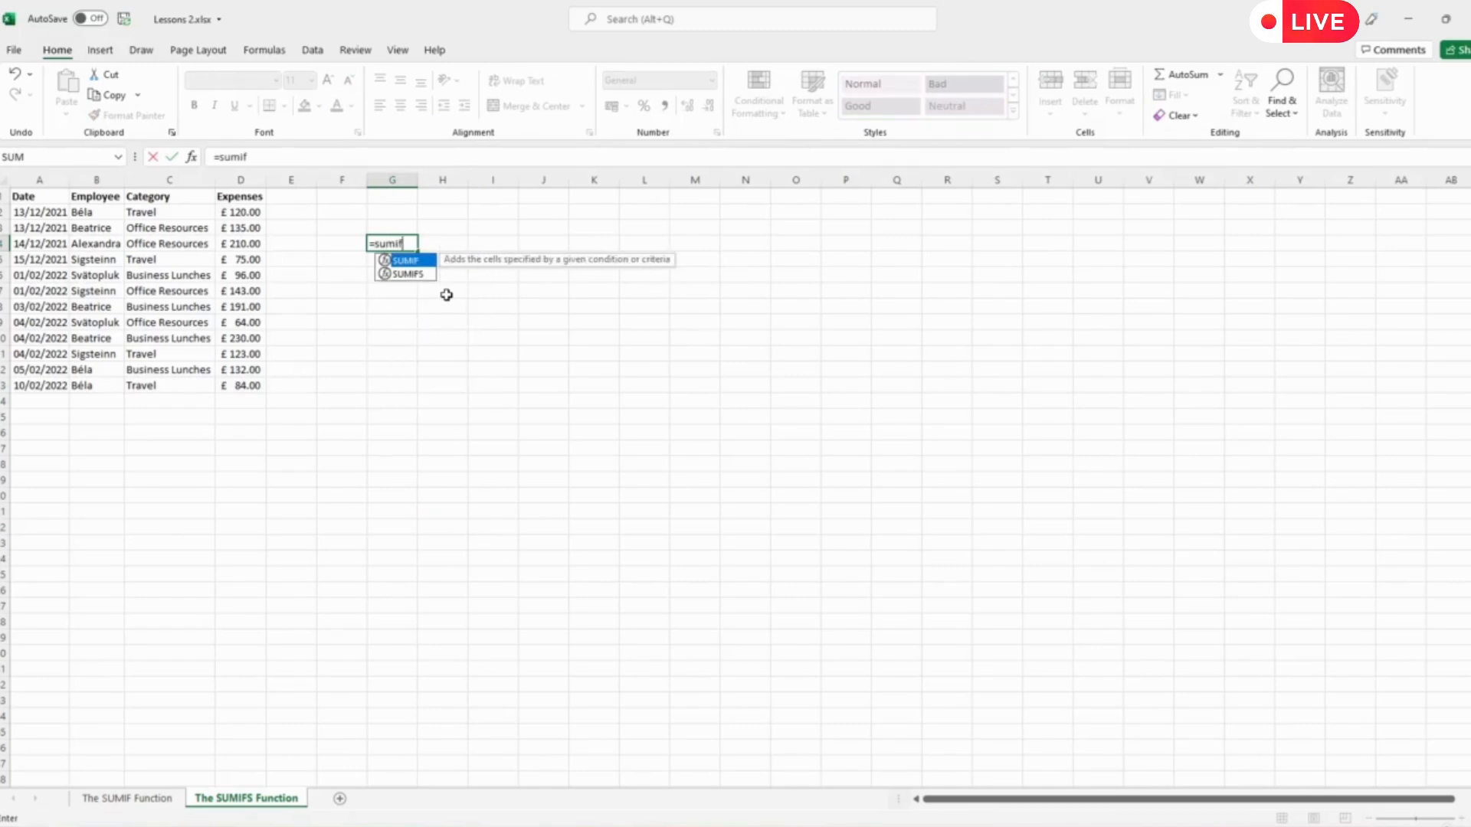
{"action": "type", "text": "s"}
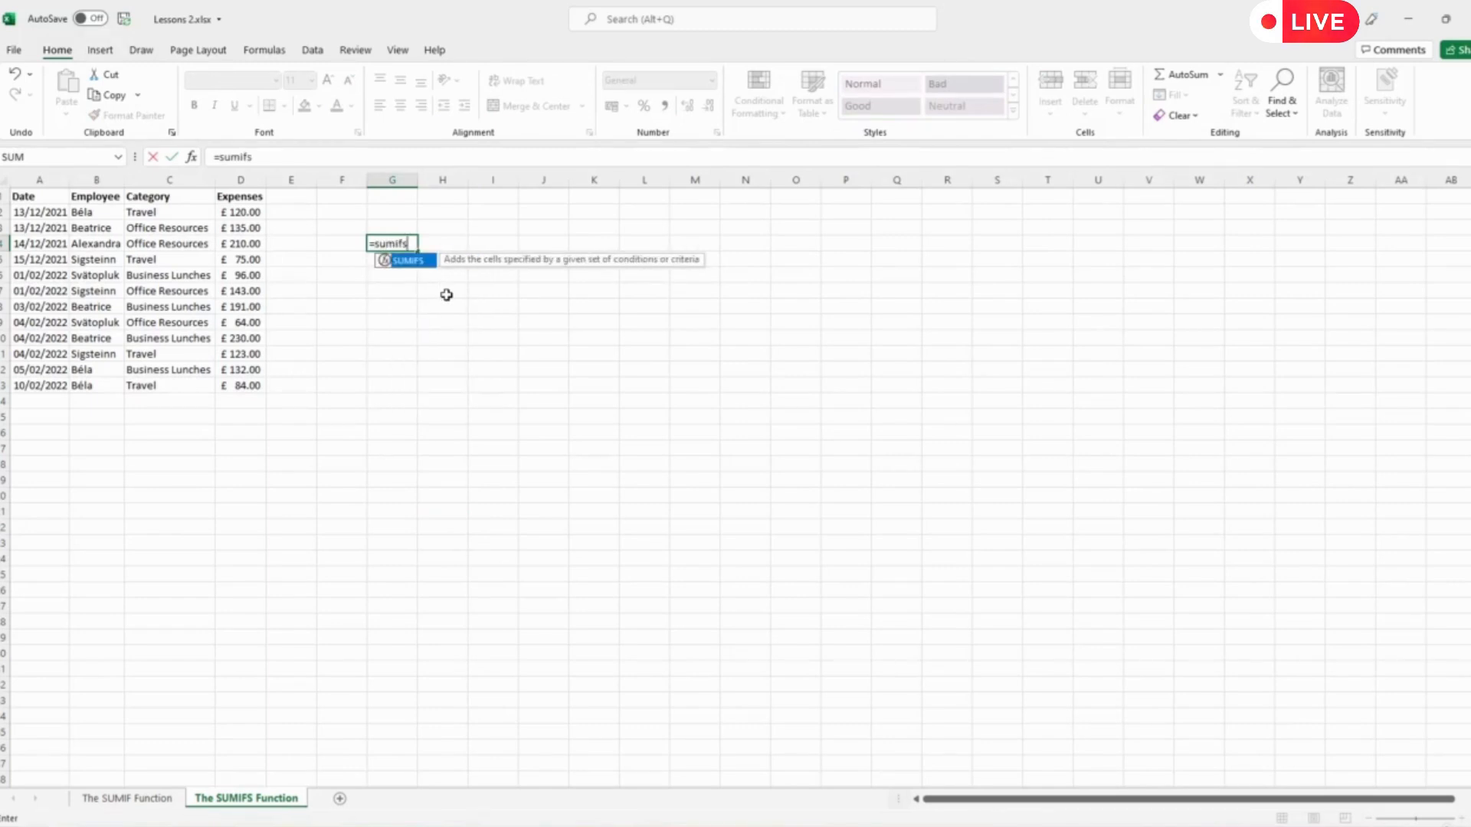
{"action": "type", "text": "("}
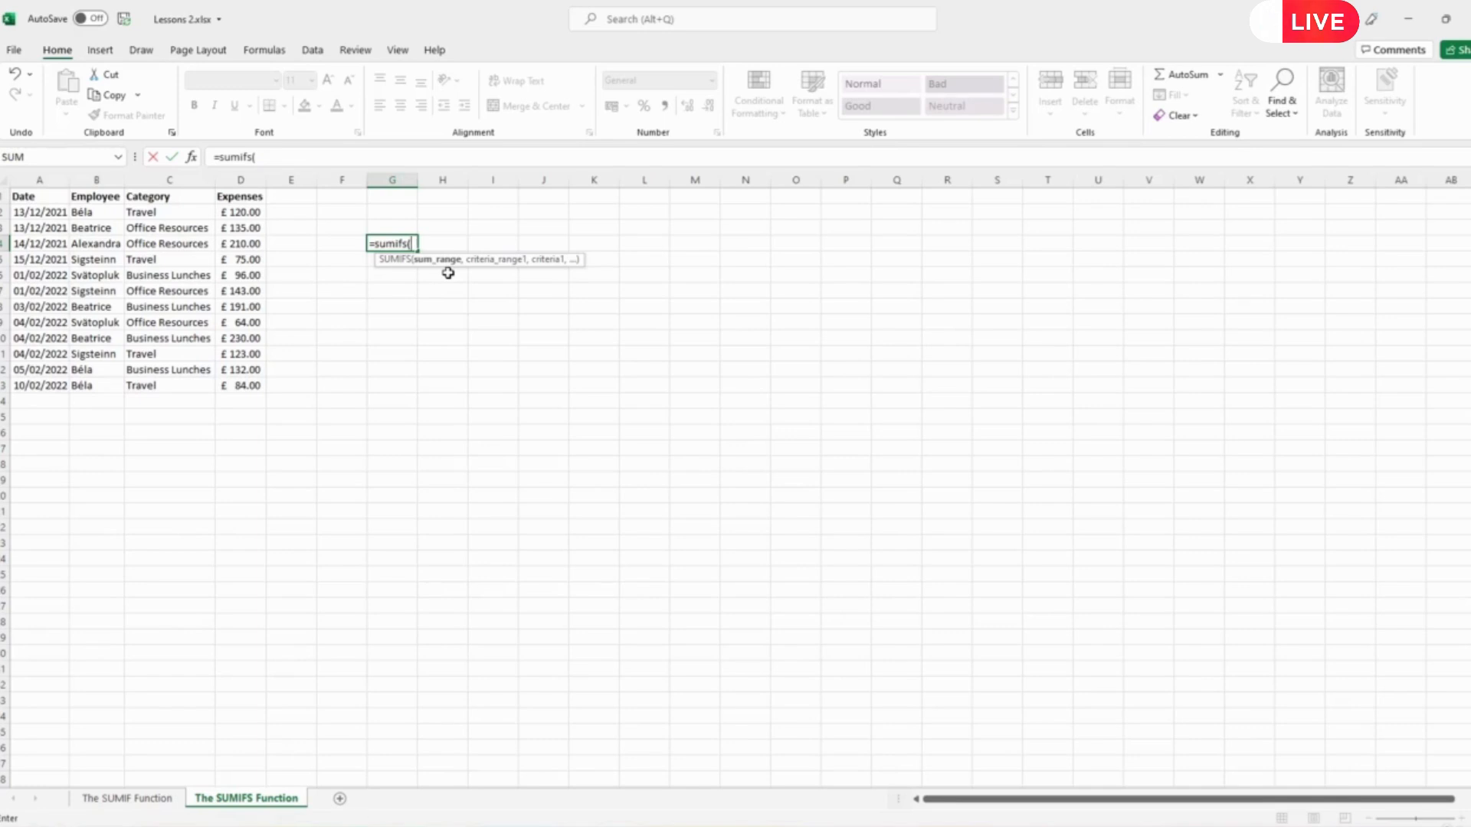
{"action": "left_click_drag", "start_coordinate": [238, 213], "coordinate": [240, 387]}
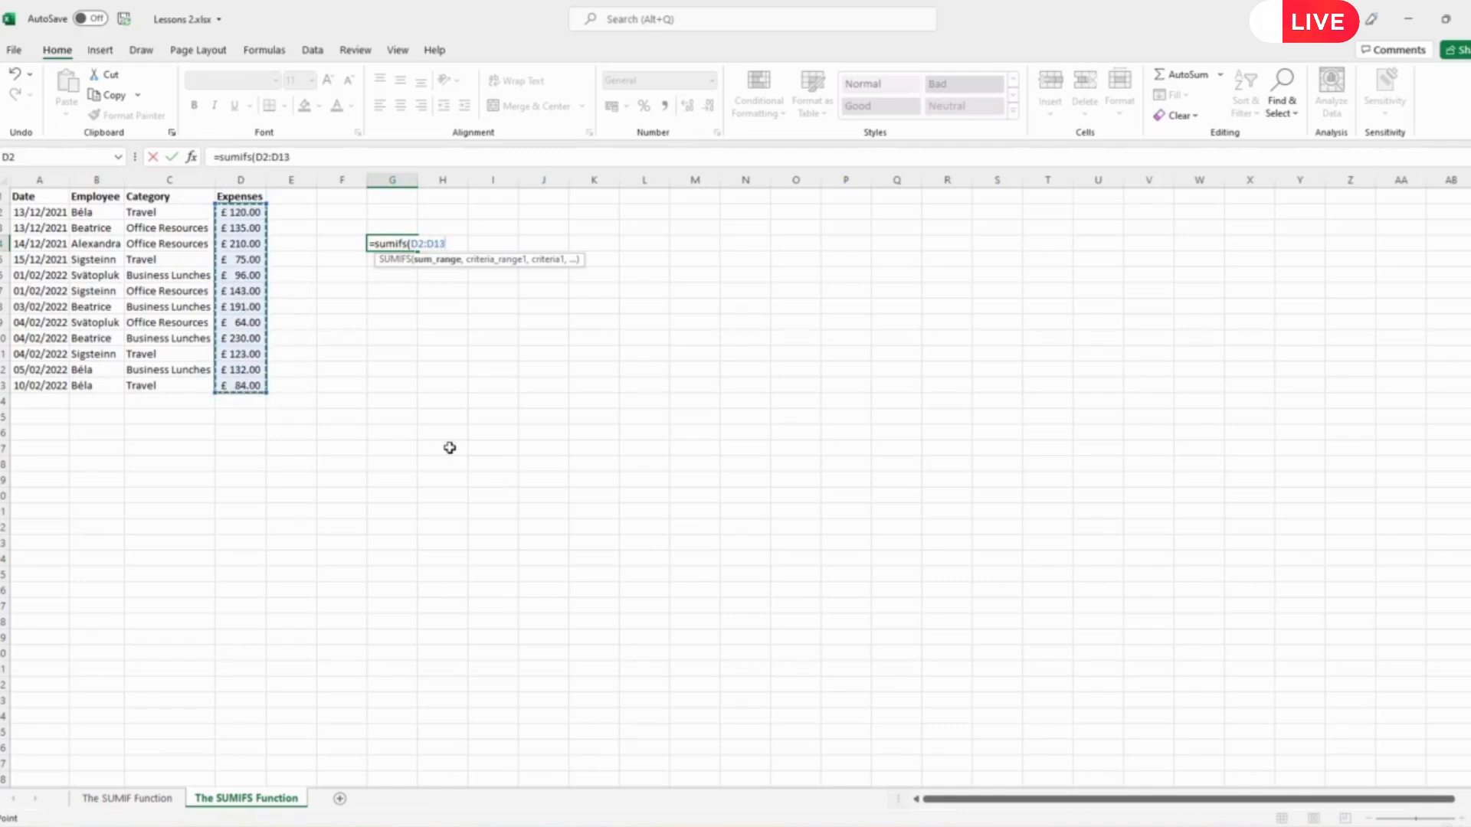
{"action": "type", "text": ","}
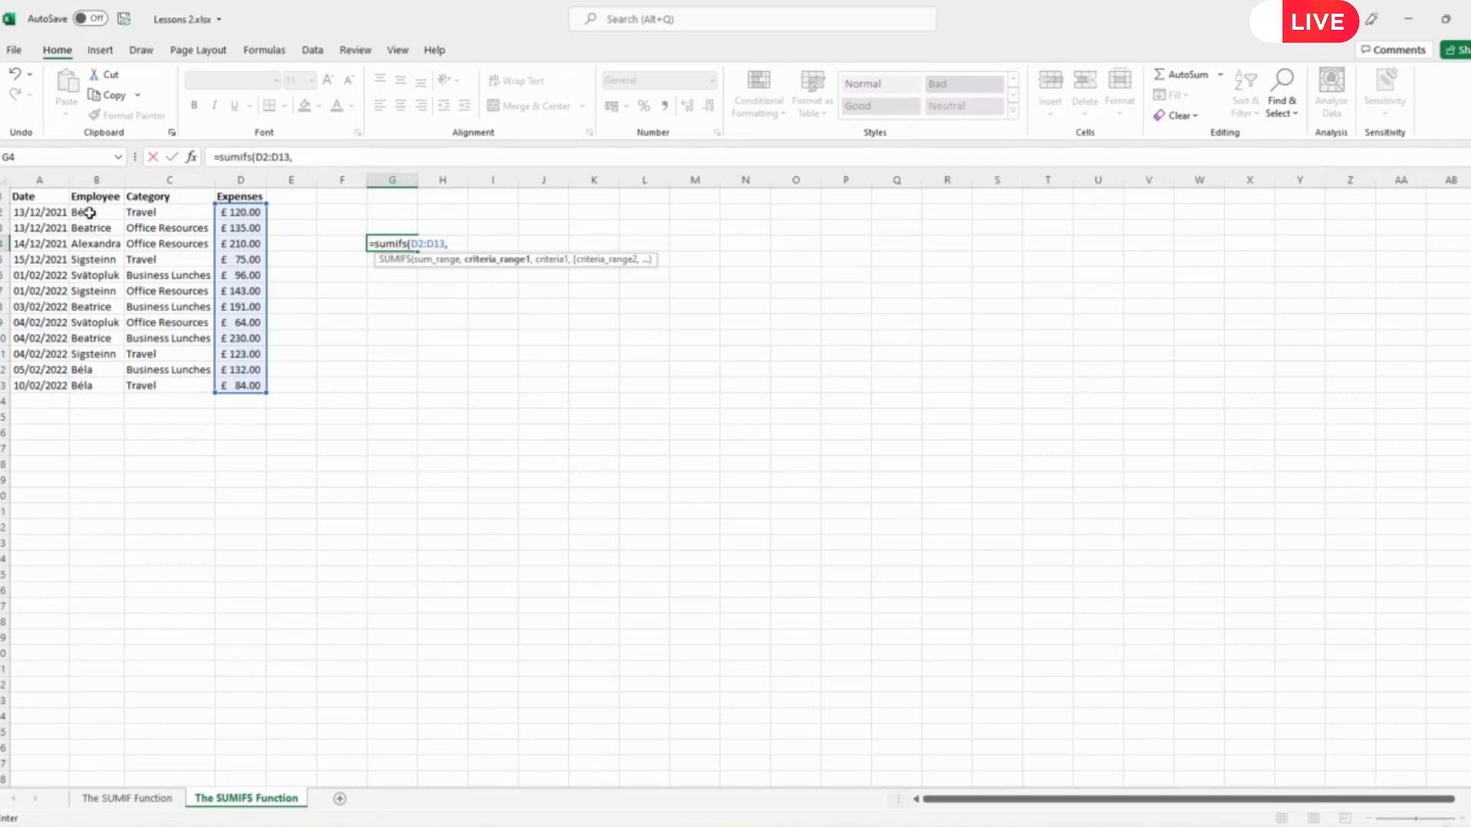
Complete the G4 formula by matching B2:B13 to the employee name shown in B3 and C2:C13 to "Business Lunches"
{"action": "left_click_drag", "start_coordinate": [89, 212], "coordinate": [85, 387]}
{"action": "type", "text": ","}
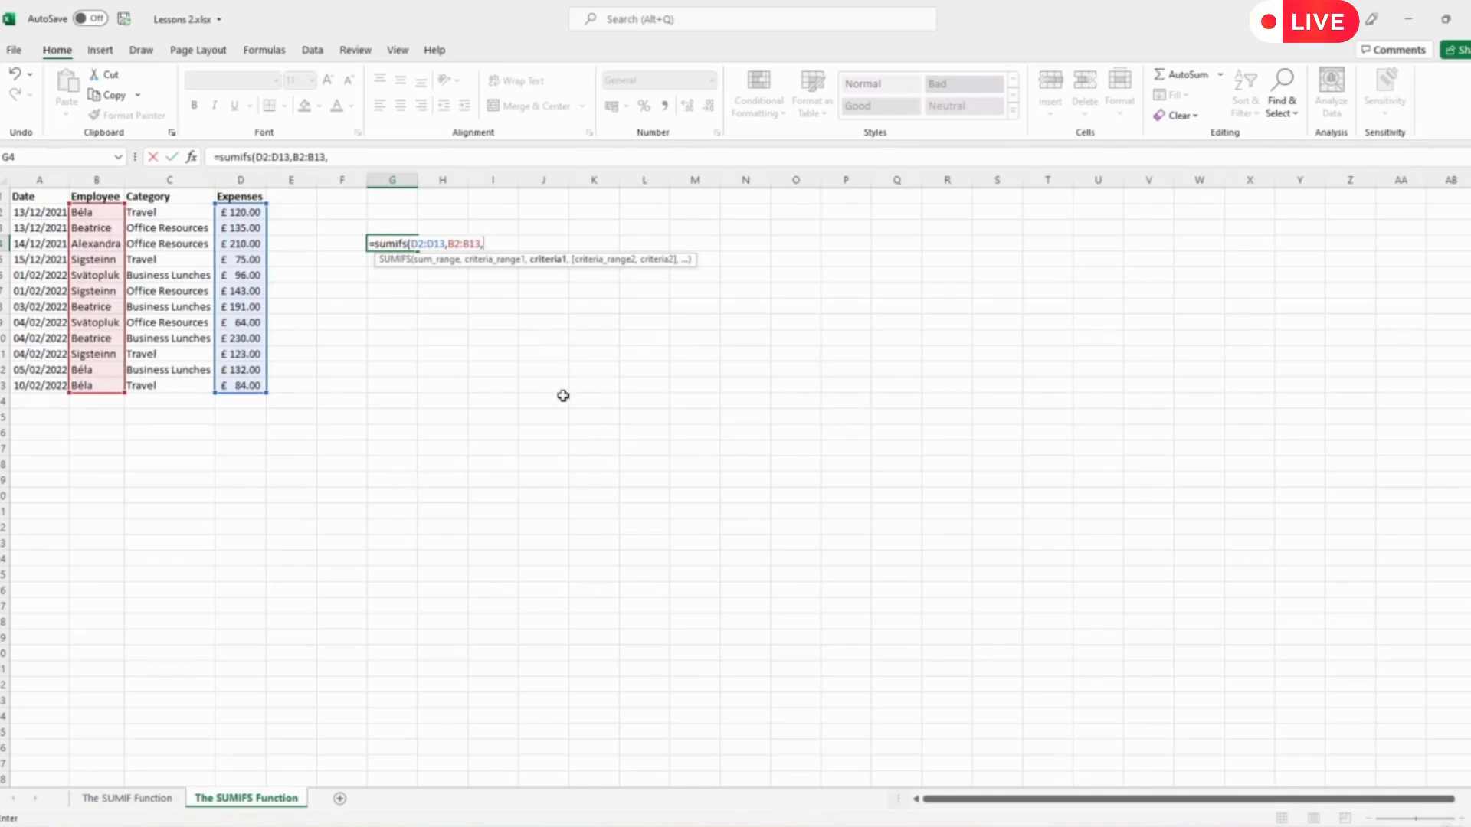
{"action": "type", "text": "\"Beatrice\","}
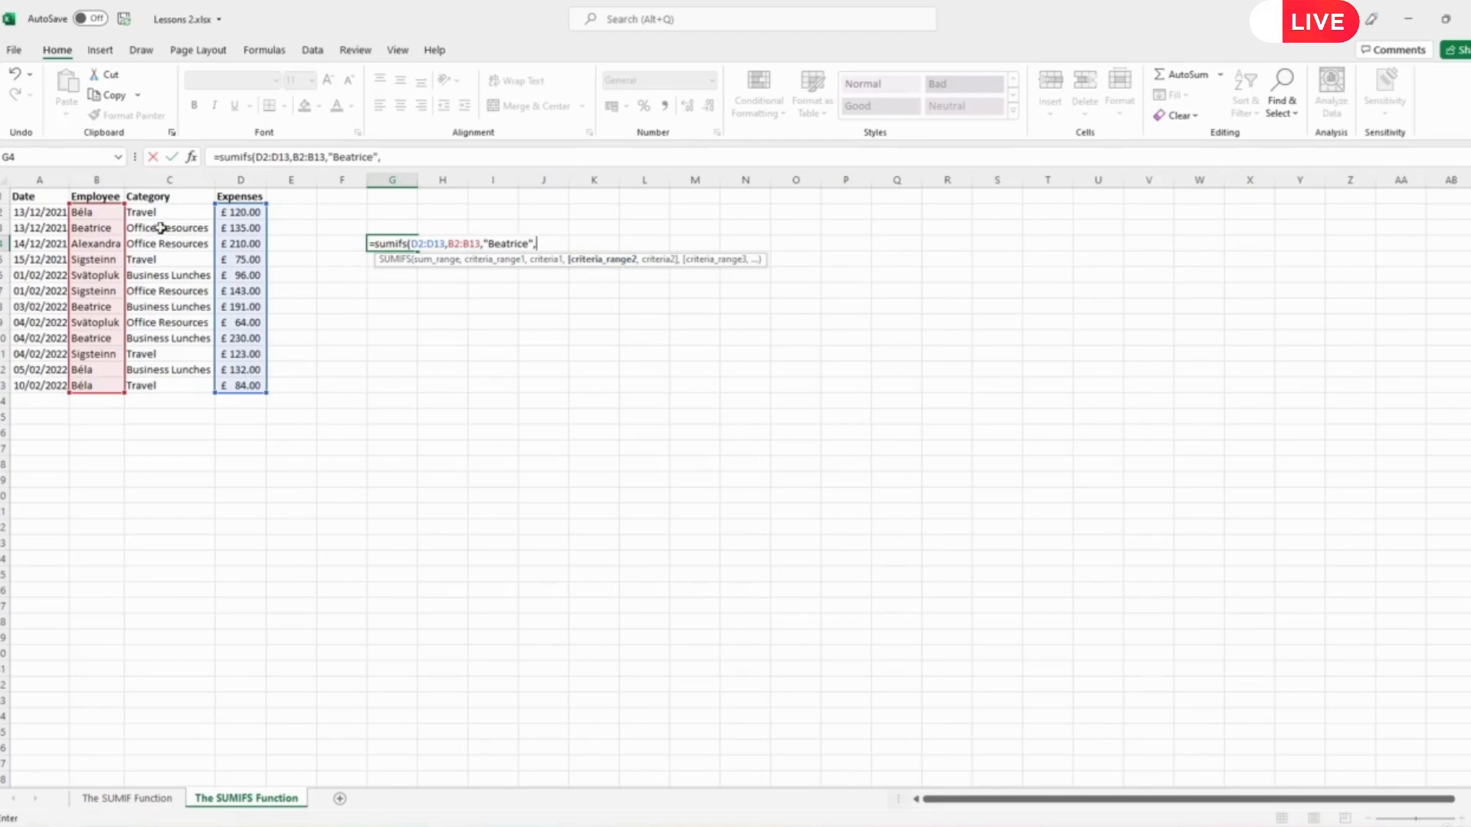
{"action": "left_click_drag", "start_coordinate": [151, 207], "coordinate": [153, 387]}
{"action": "type", "text": ","}
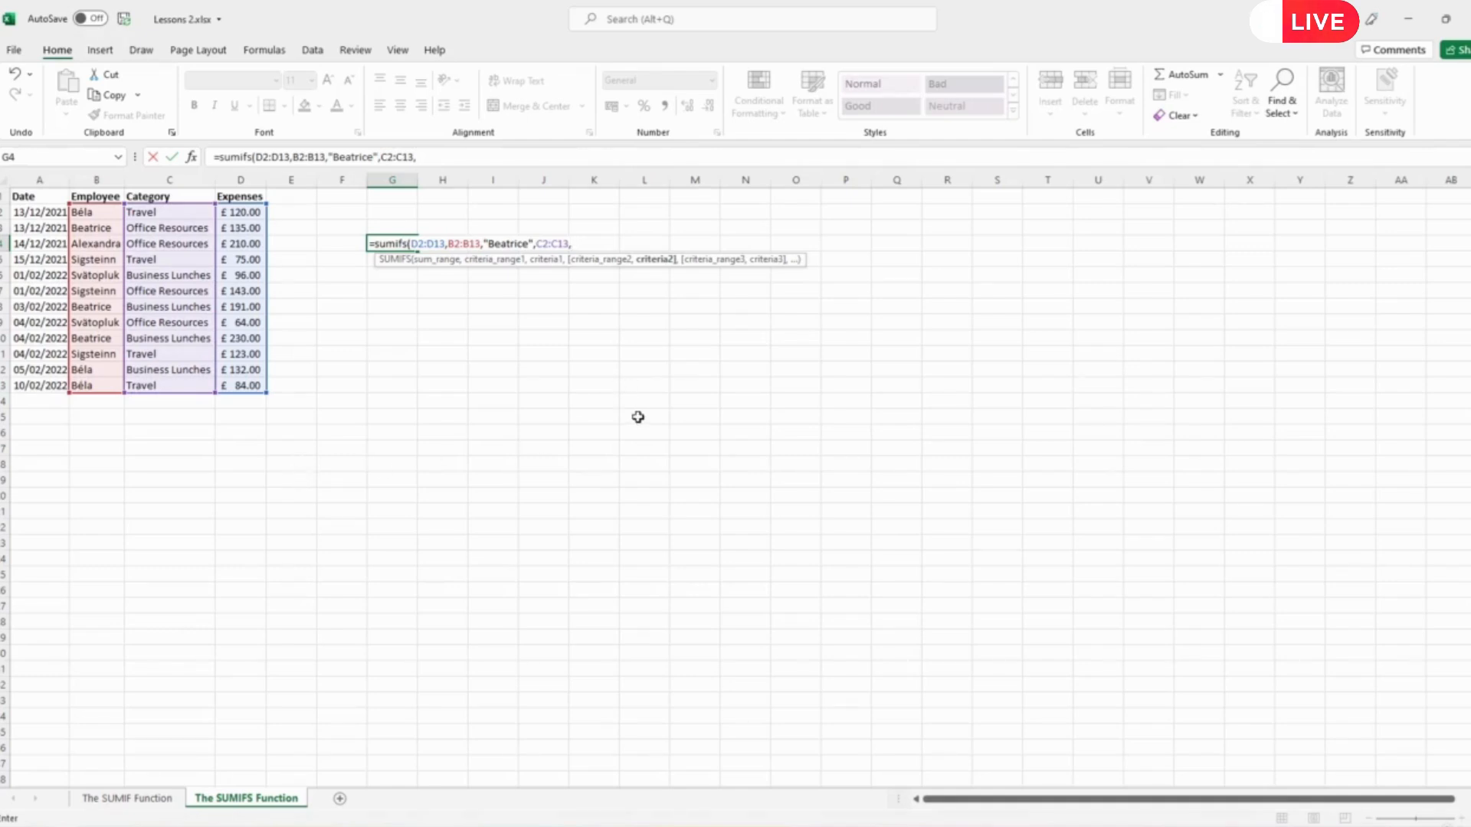
{"action": "type", "text": "\"Business Lunches\")"}
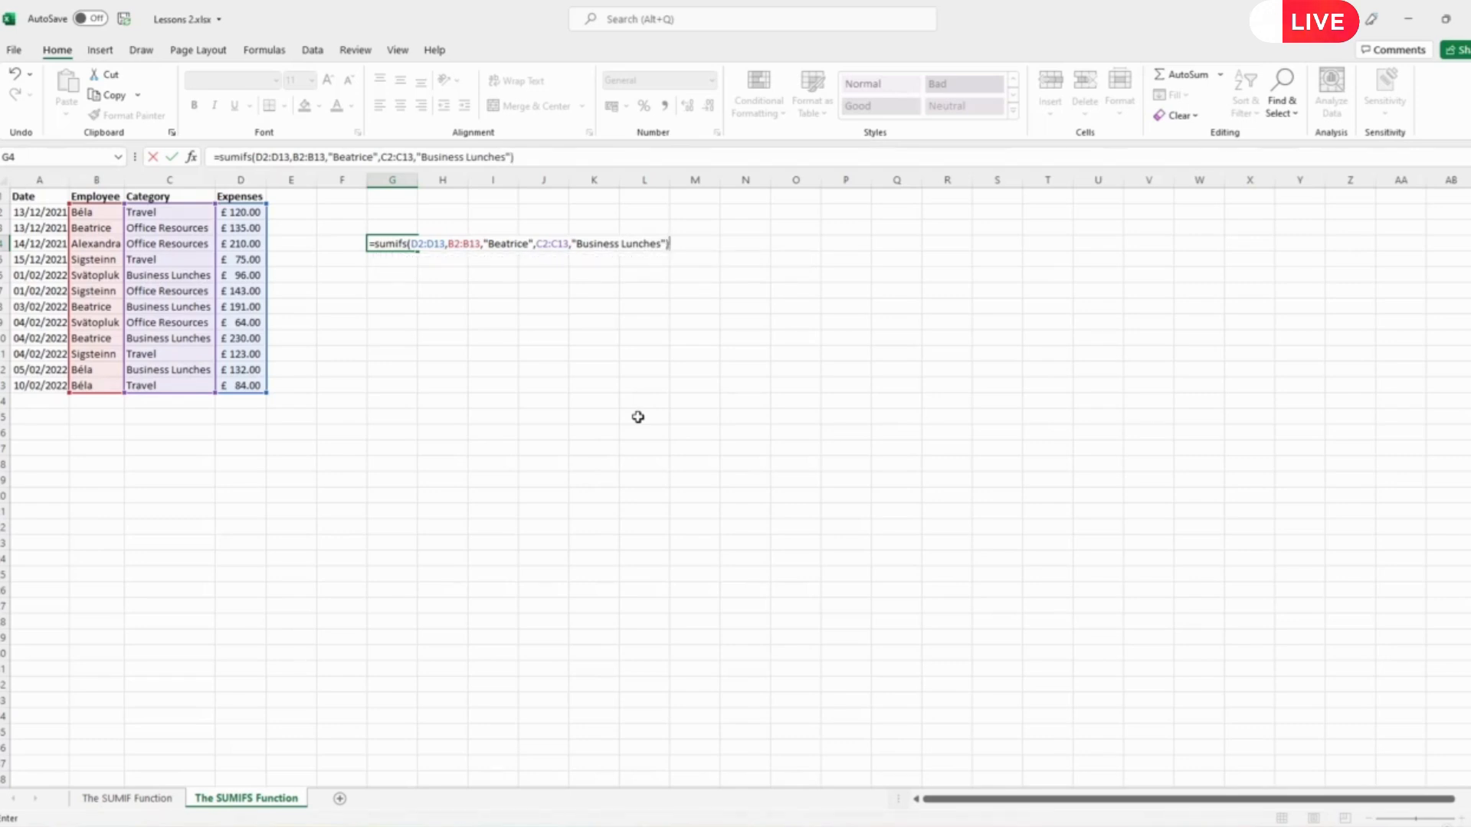
{"action": "key", "text": "Return"}
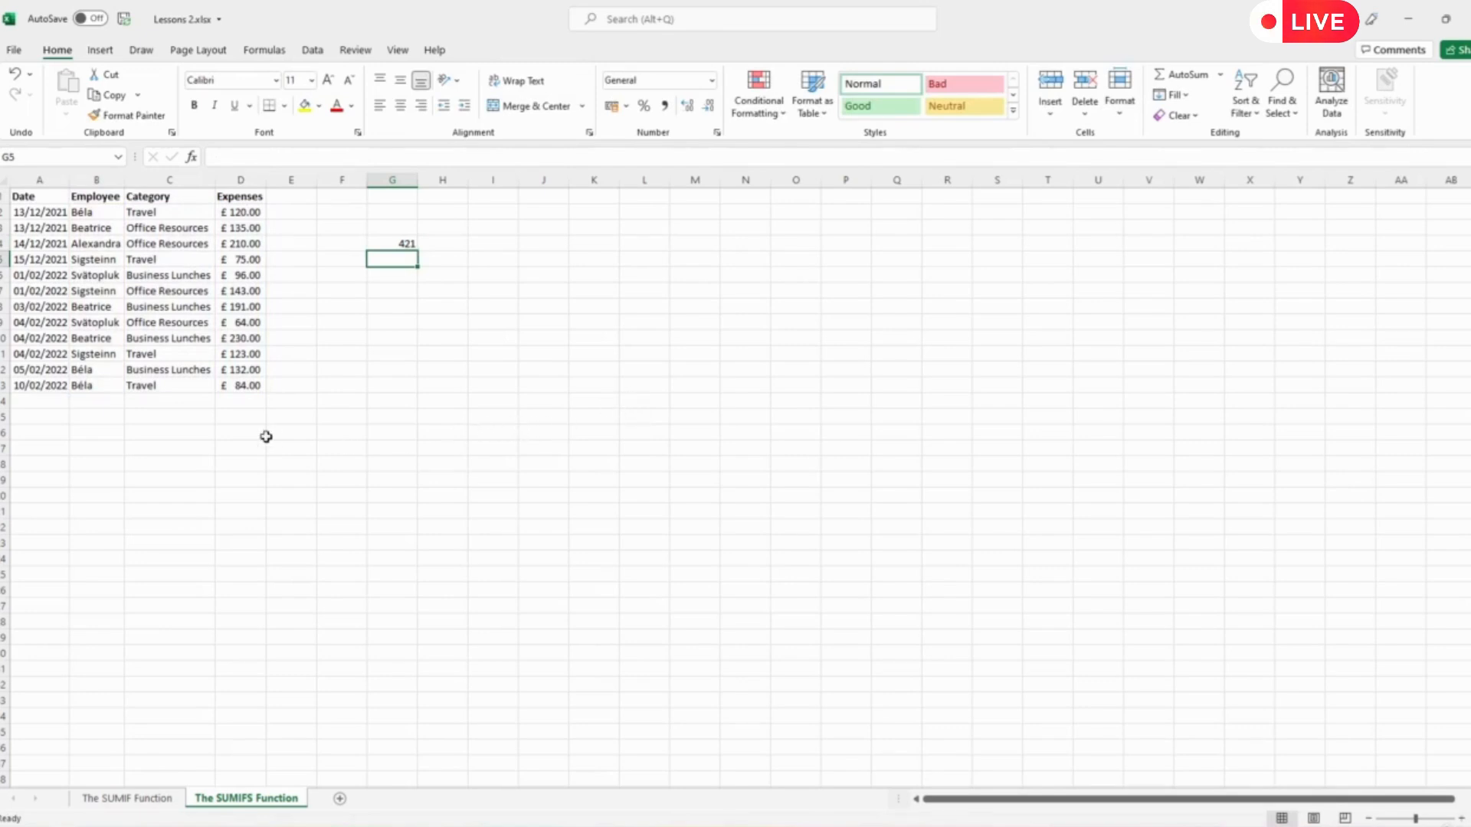
Replace the two text criteria in the G4 SUMIFS formula with references to cells B3 and C6
{"action": "left_click", "coordinate": [405, 244]}
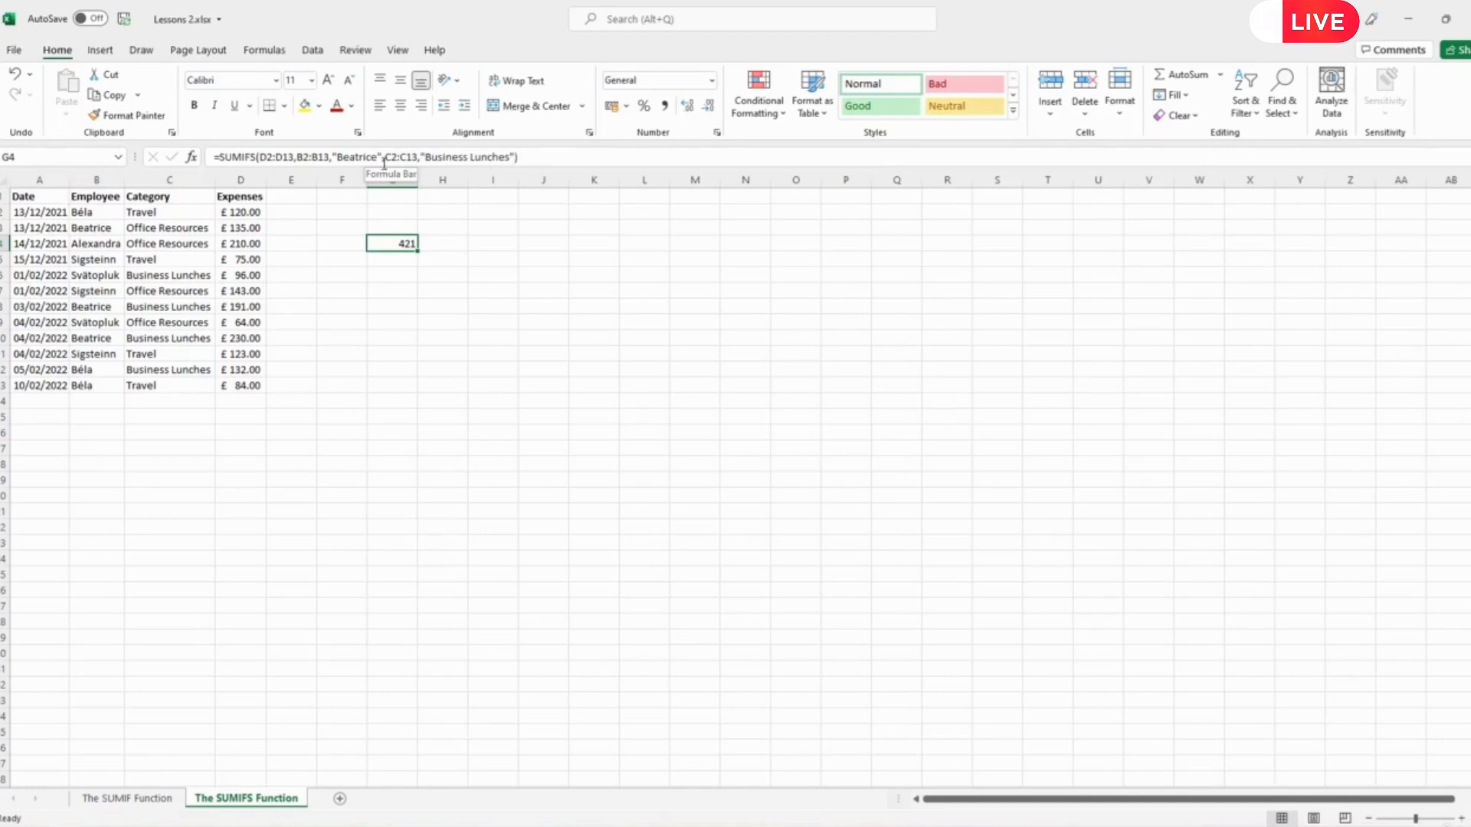
{"action": "left_click_drag", "start_coordinate": [381, 157], "coordinate": [331, 156]}
{"action": "left_click", "coordinate": [96, 229]}
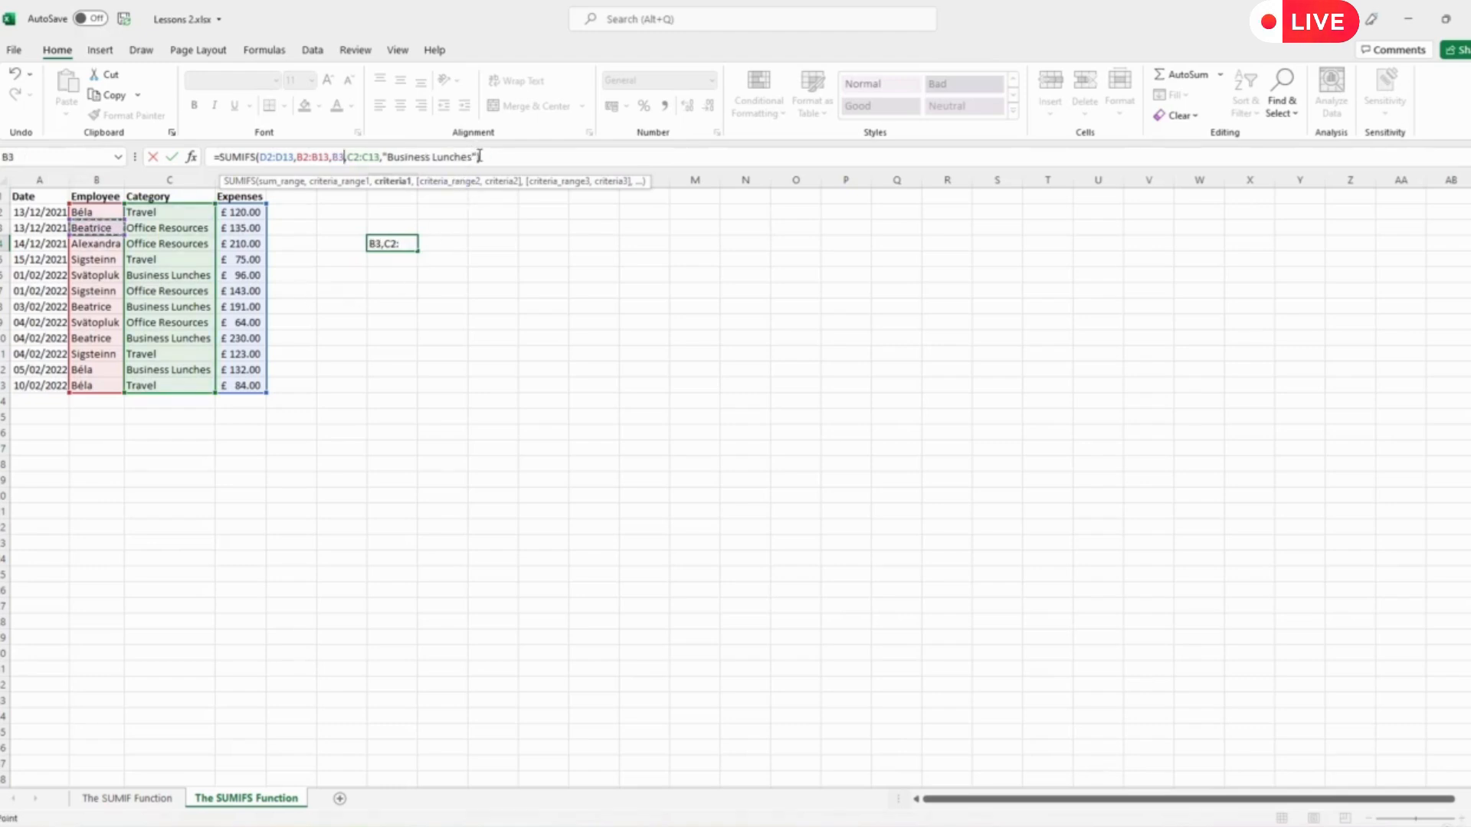
{"action": "left_click_drag", "start_coordinate": [474, 156], "coordinate": [383, 157]}
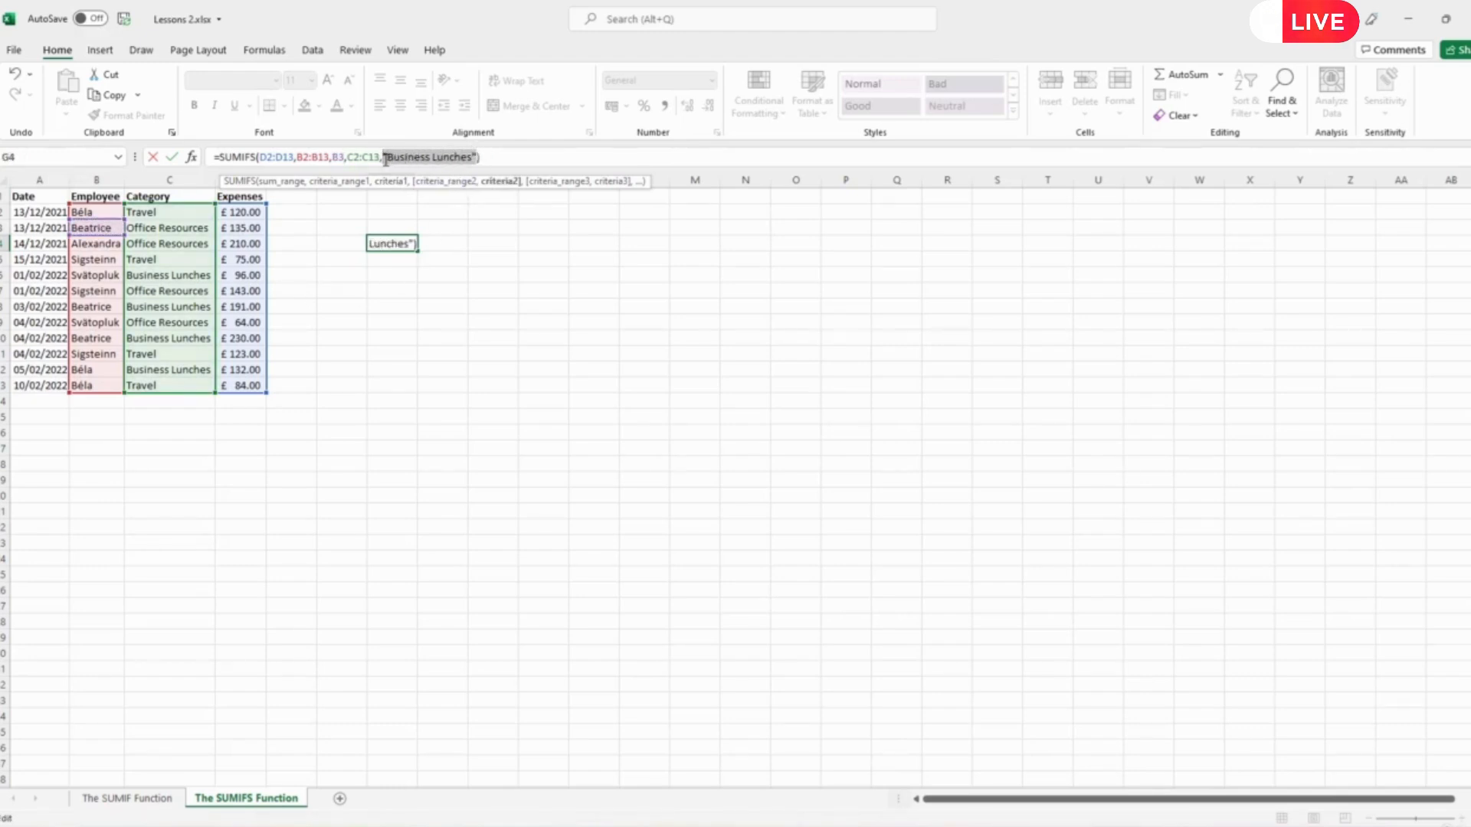
{"action": "left_click", "coordinate": [162, 275]}
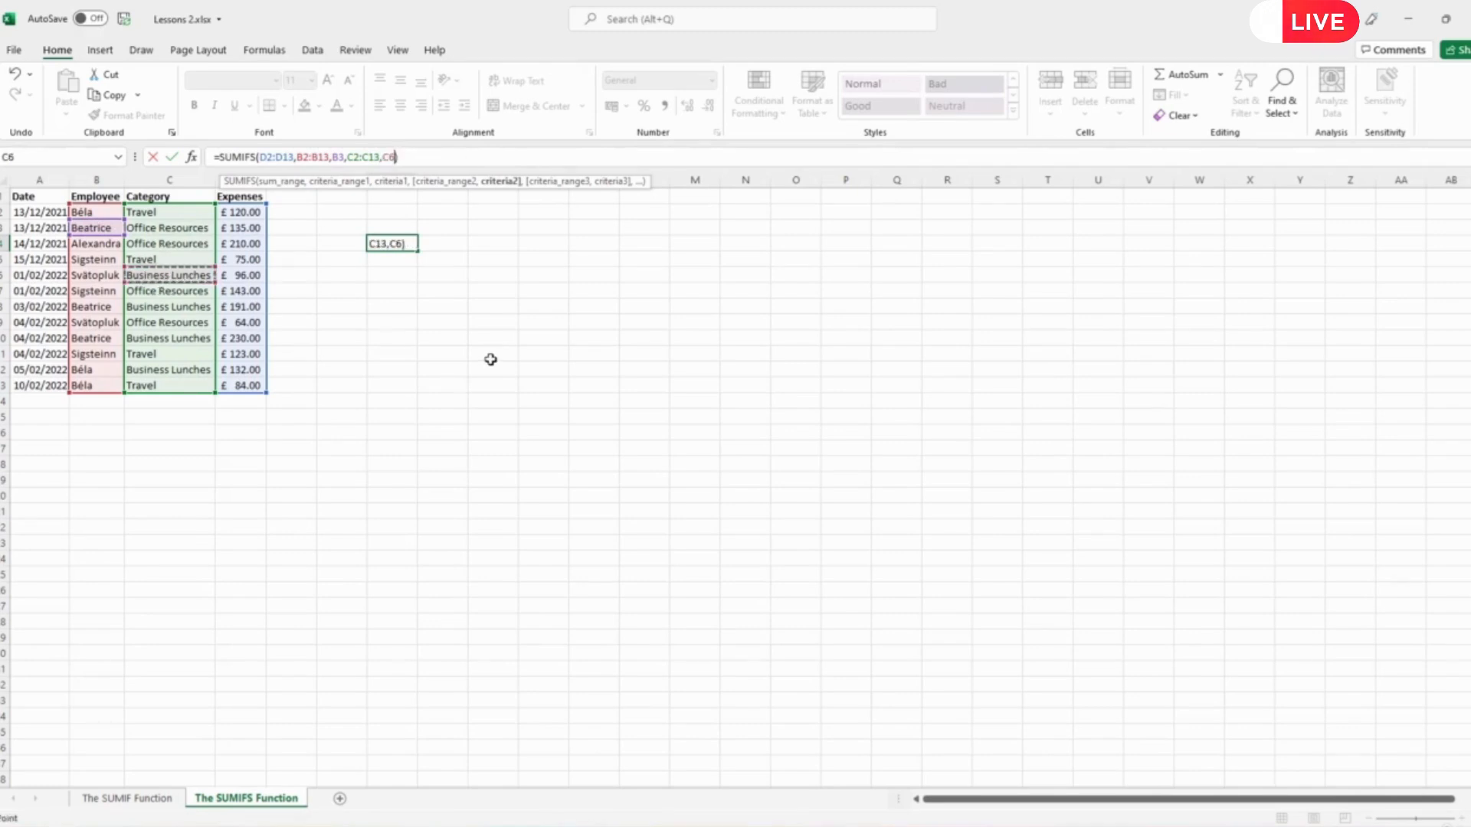
{"action": "key", "text": "Return"}
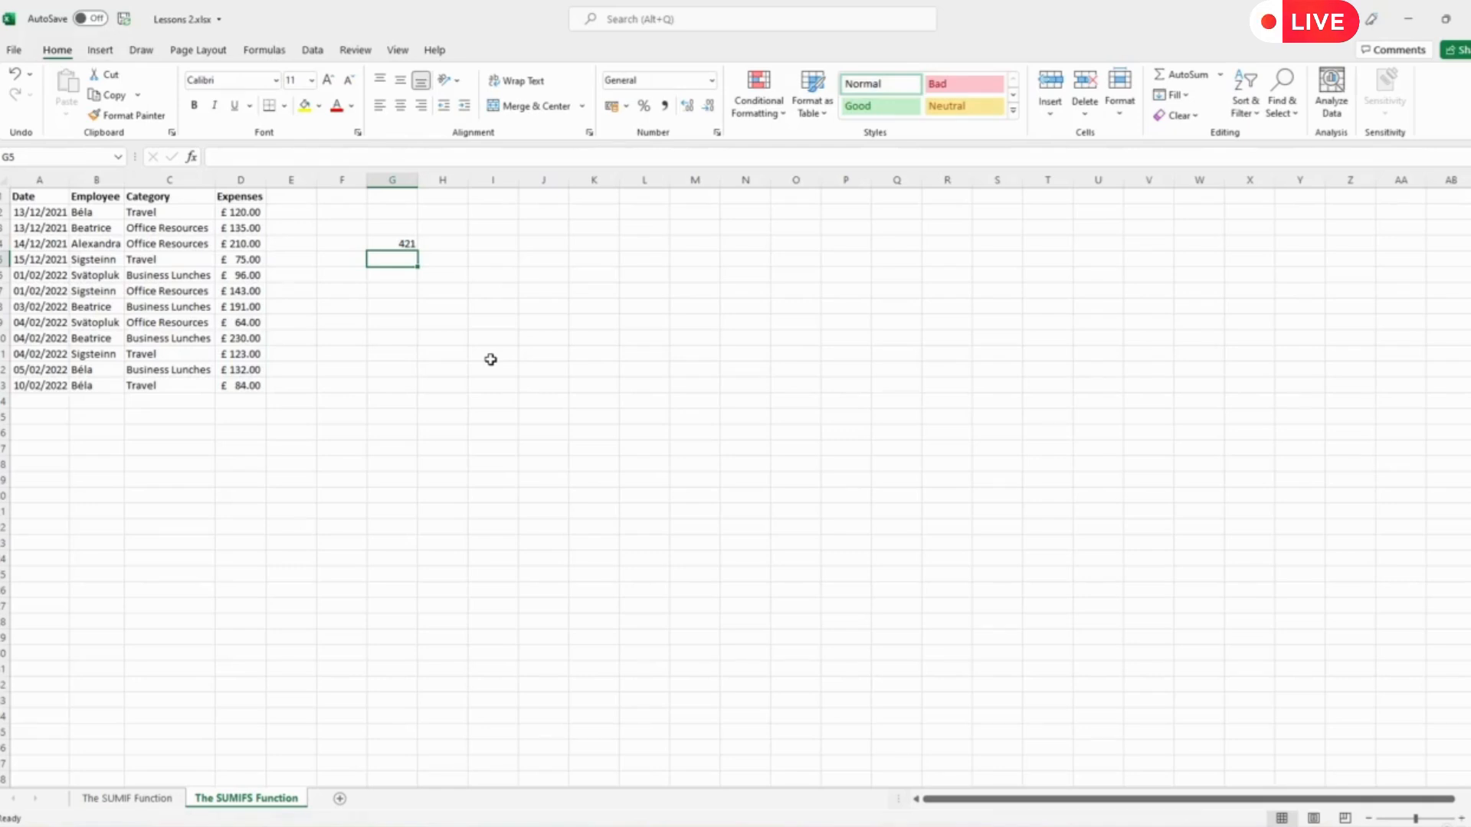
Format the SUMIFS result in G4 with the pound Accounting number format
{"action": "key", "text": "Up"}
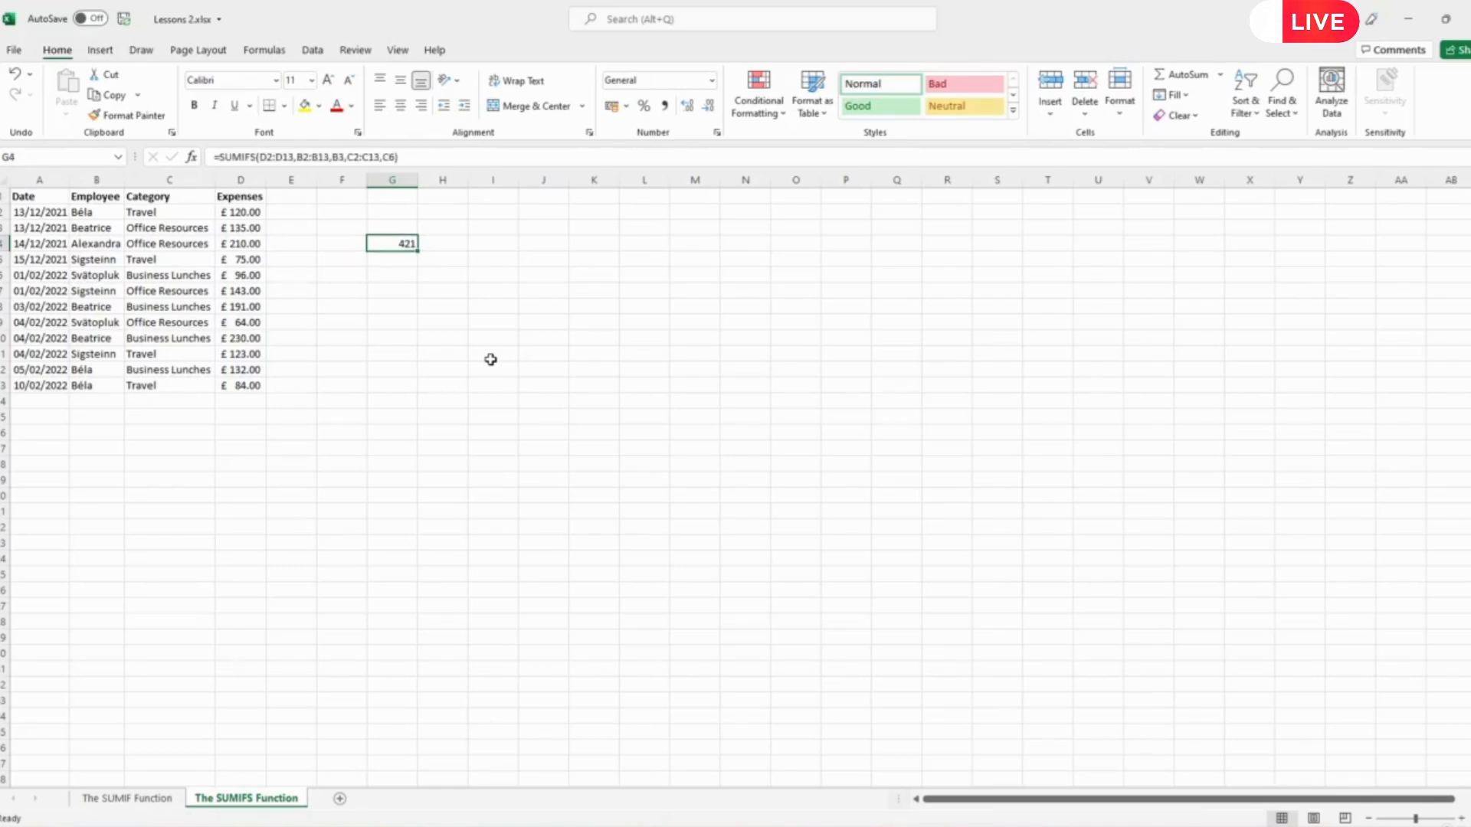
{"action": "left_click", "coordinate": [611, 106]}
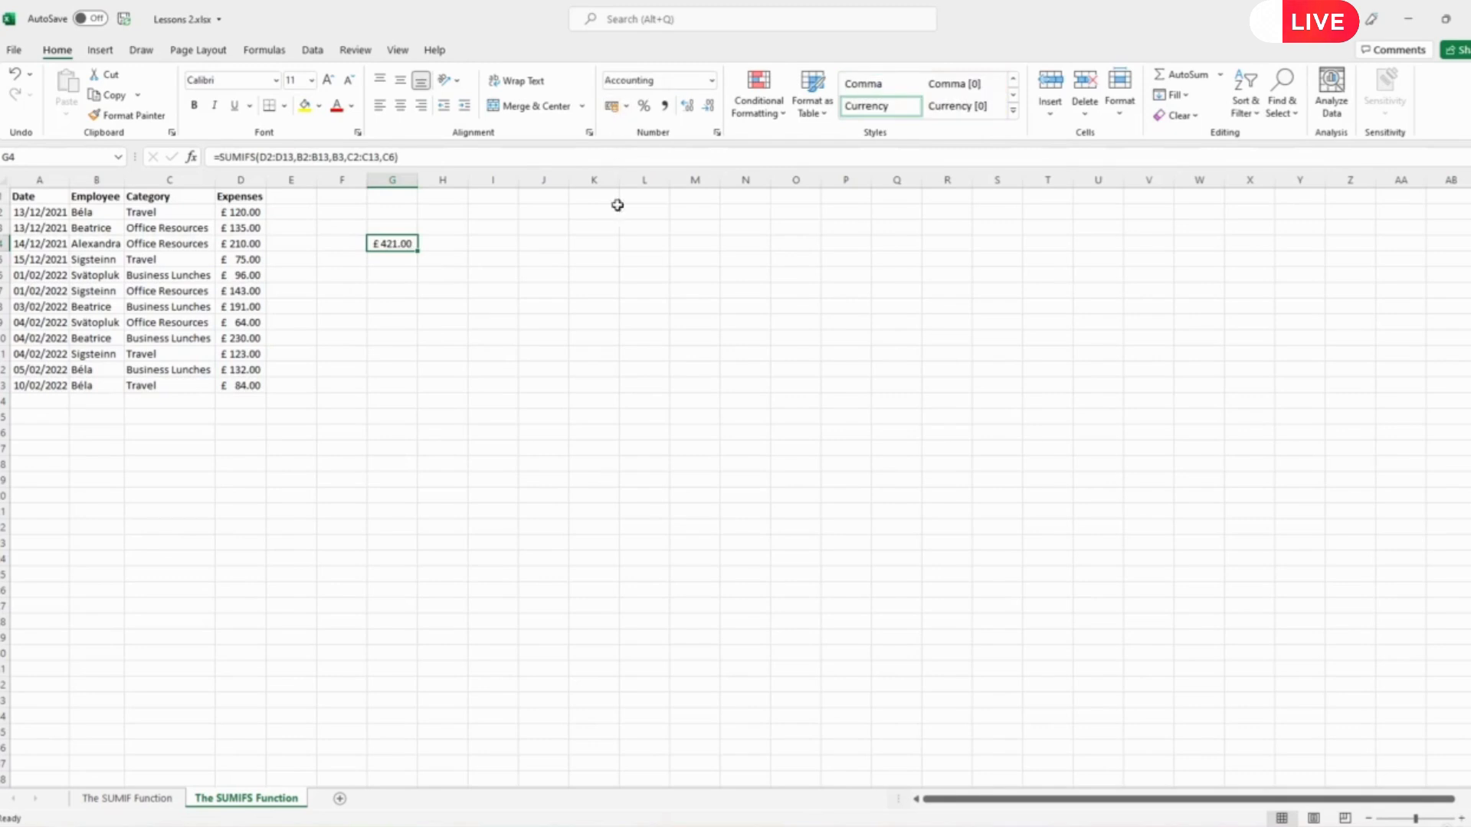
{"action": "left_click", "coordinate": [523, 340]}
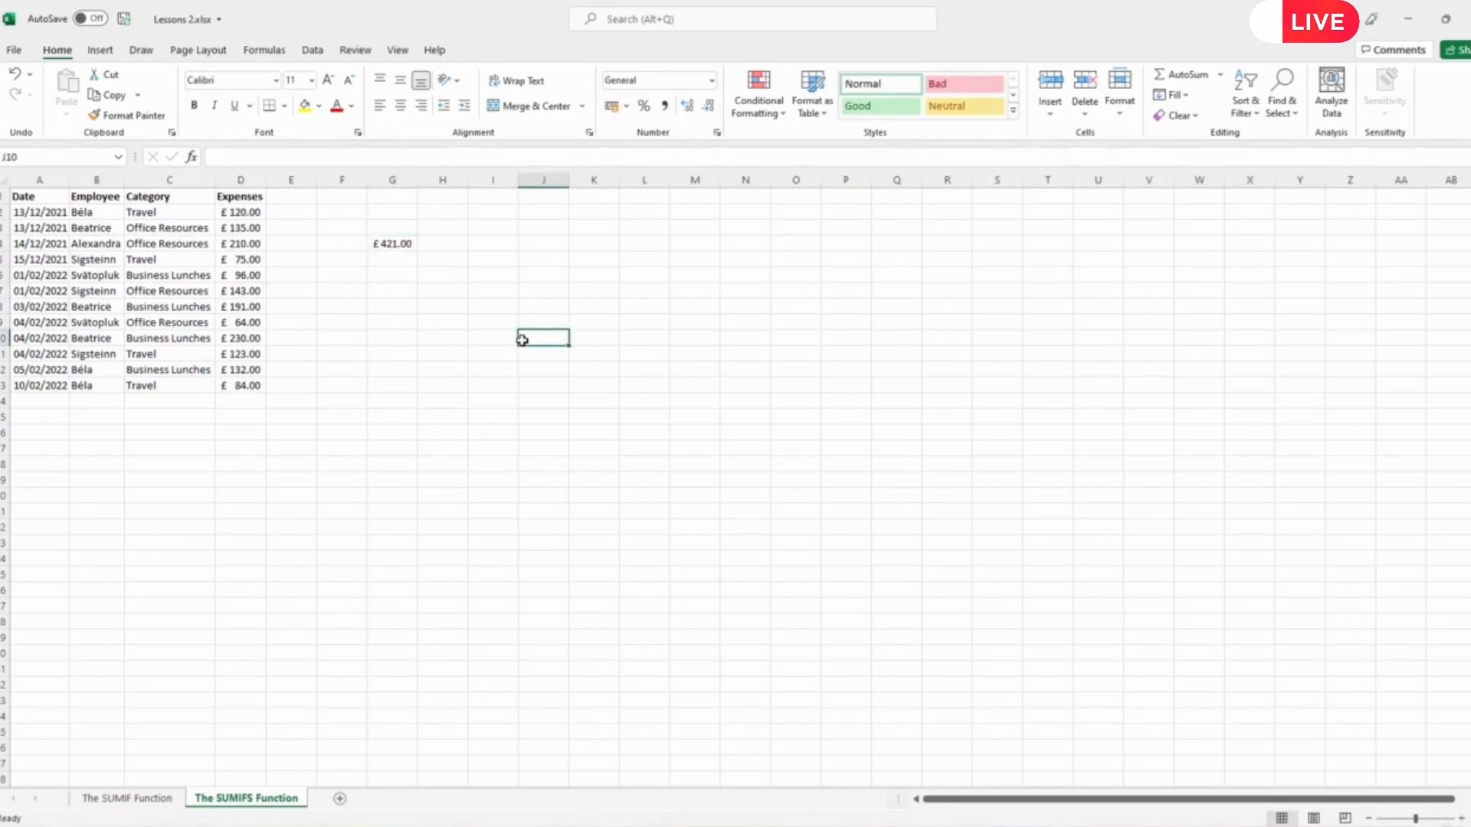
Review the sum range, criteria ranges and criteria of the SUMIFS formula in G4, leaving it unedited
{"action": "left_click", "coordinate": [396, 245]}
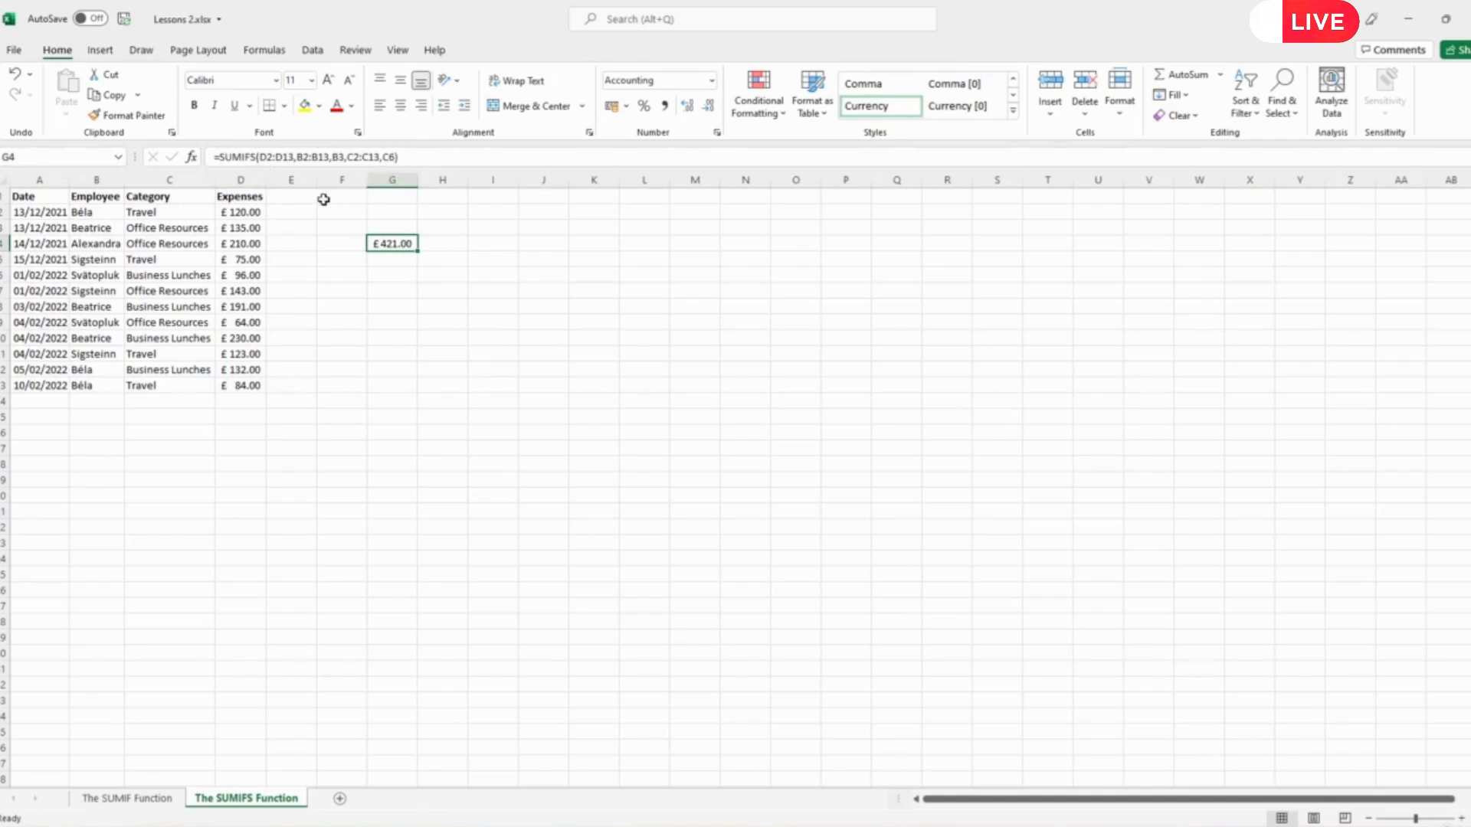
{"action": "left_click", "coordinate": [281, 157]}
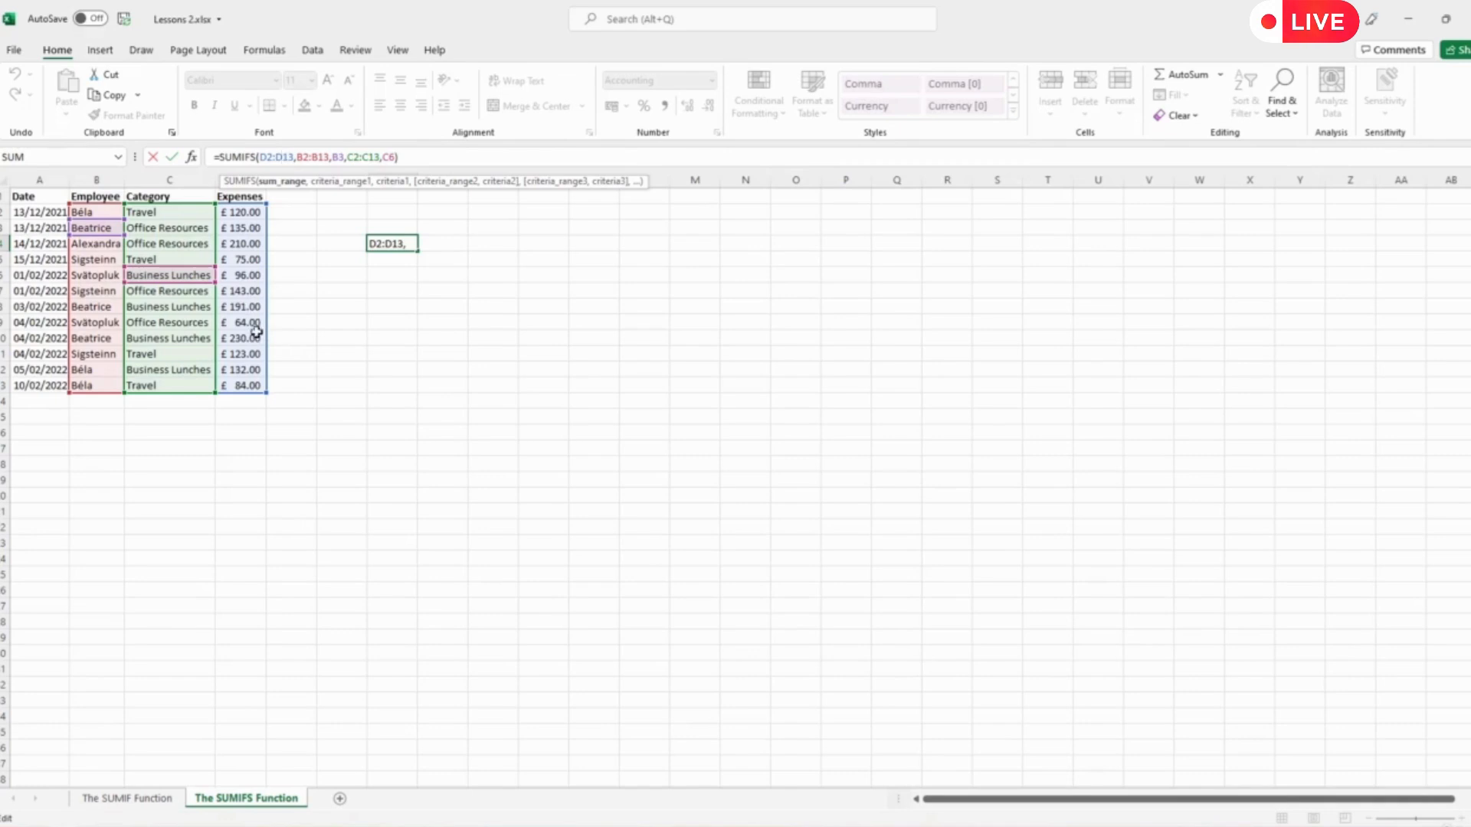
{"action": "key", "text": "ctrl+Return"}
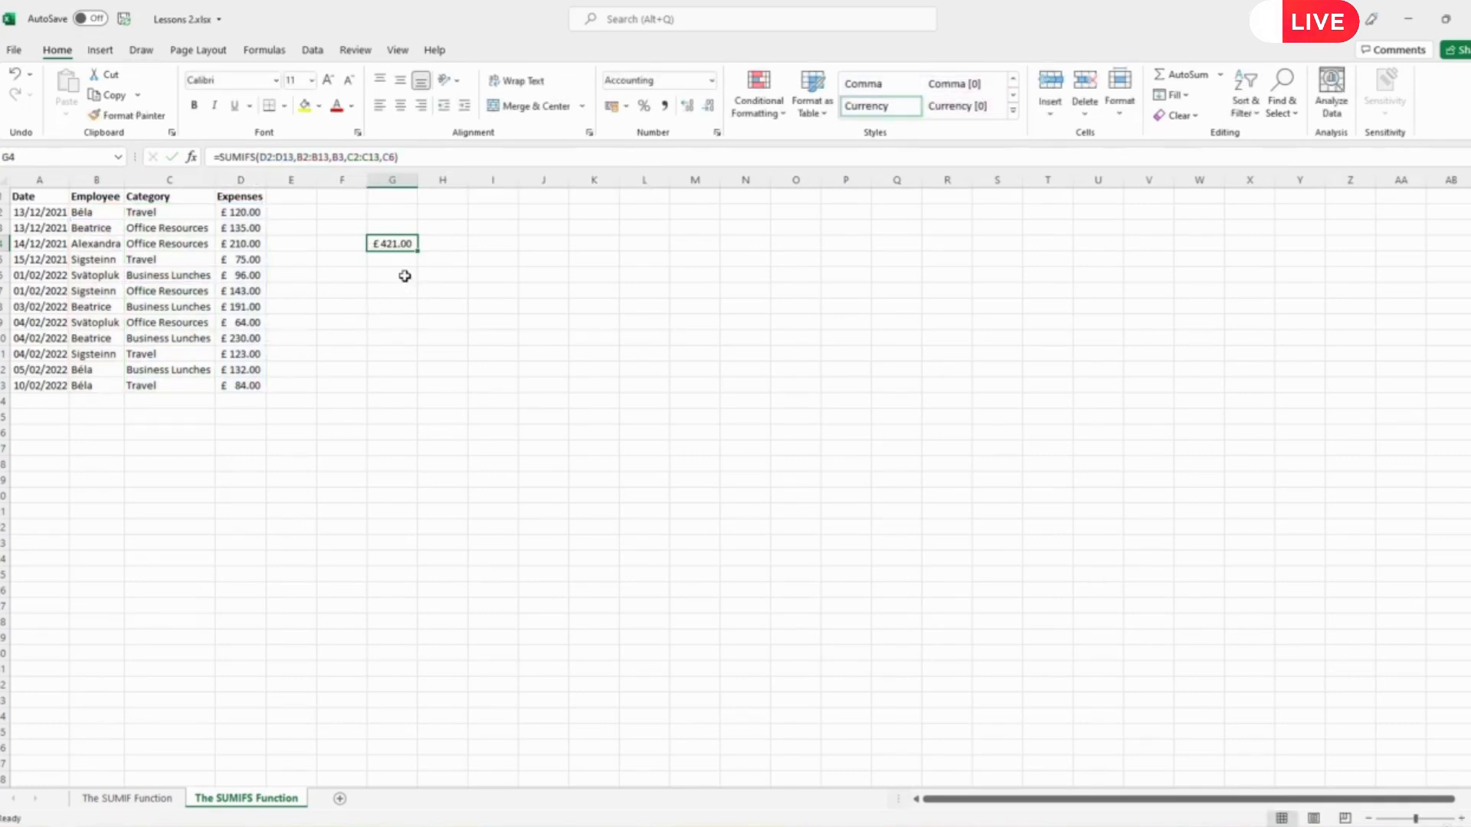
Enter =D8+D10 in F9 to cross-check the SUMIFS result manually
{"action": "left_click", "coordinate": [331, 321]}
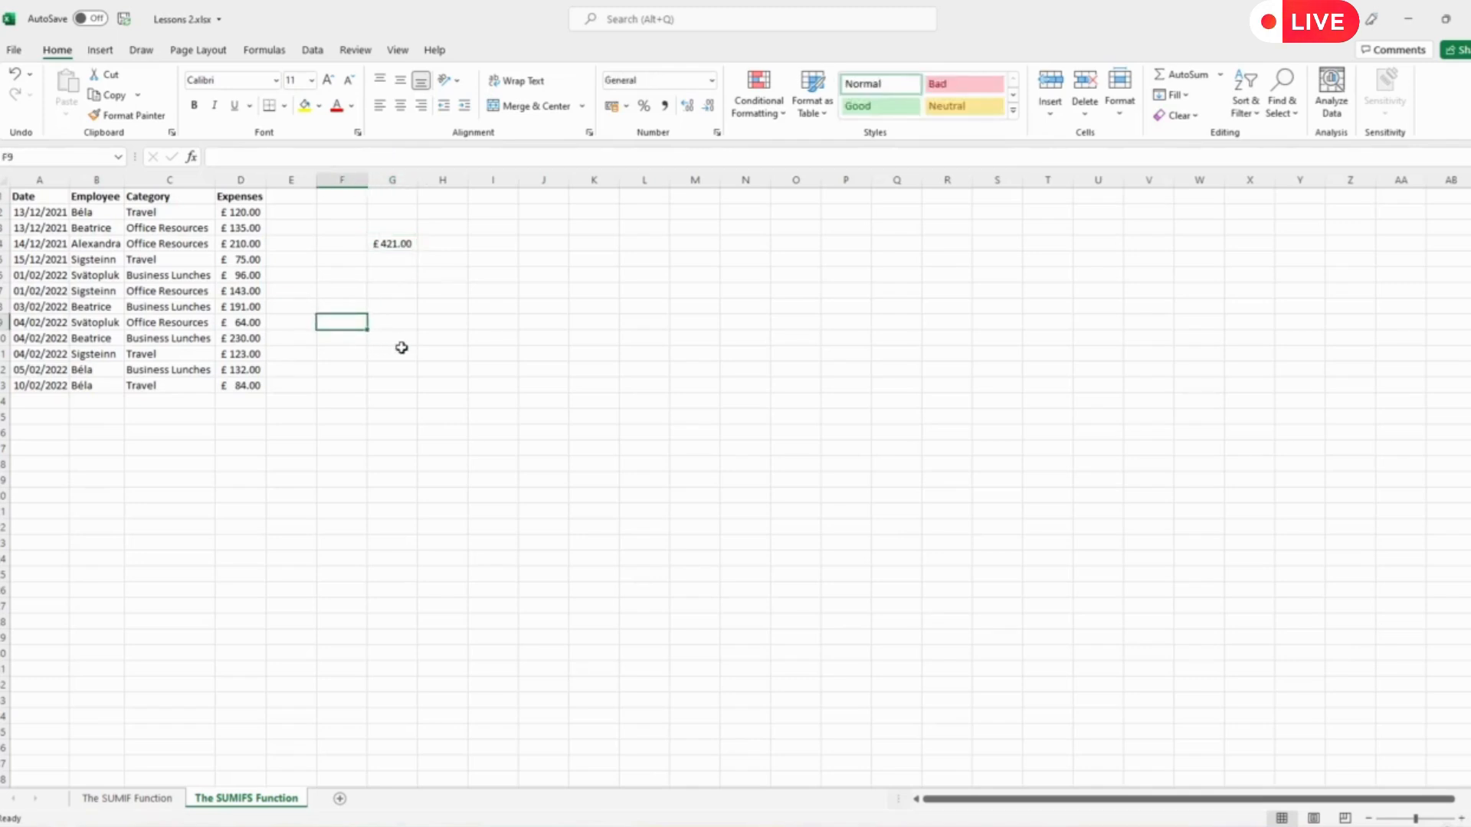
{"action": "type", "text": "="}
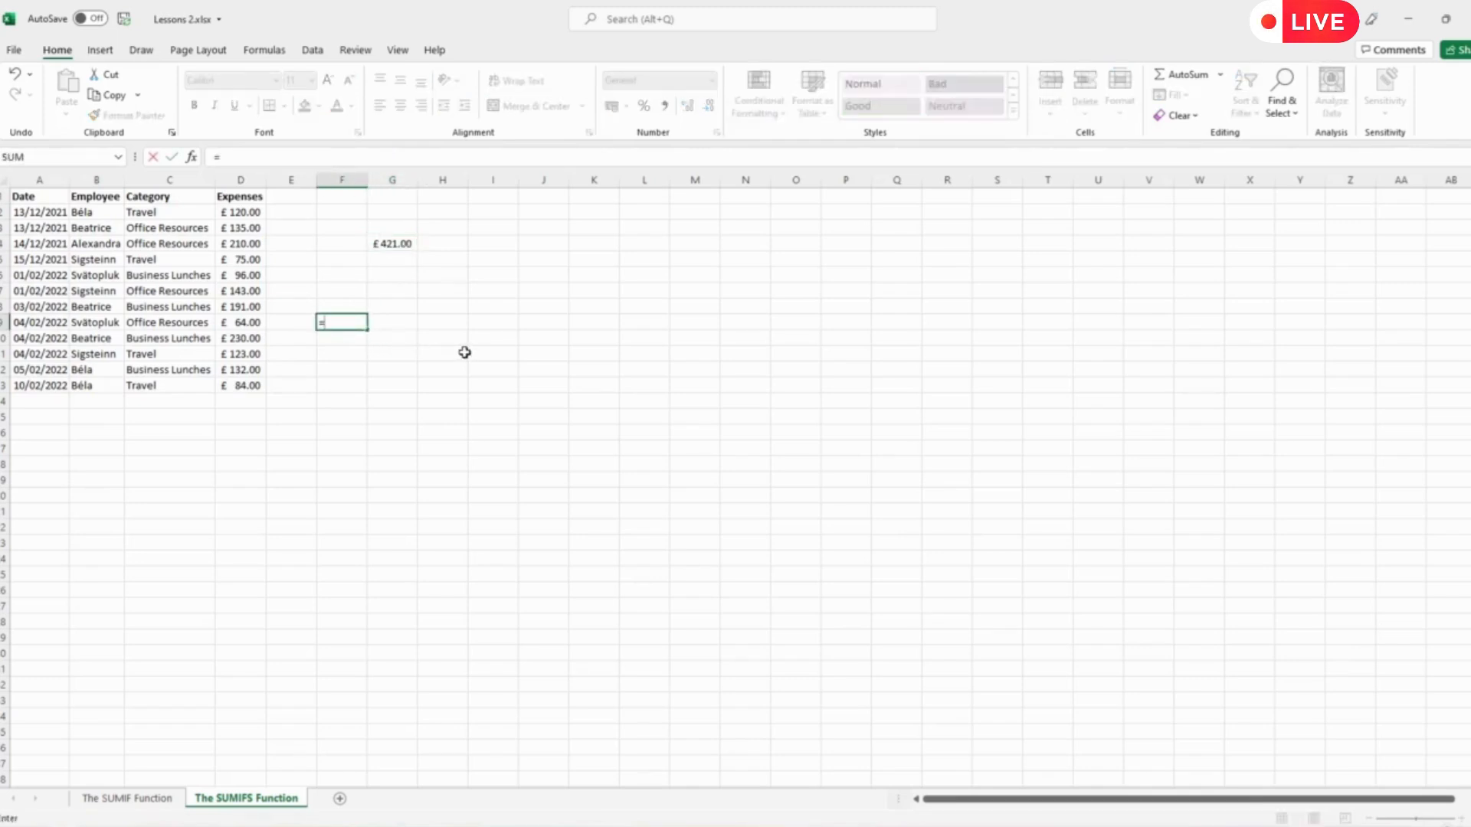
{"action": "key", "text": "Up"}
{"action": "key", "text": "Left"}
{"action": "key", "text": "Left"}
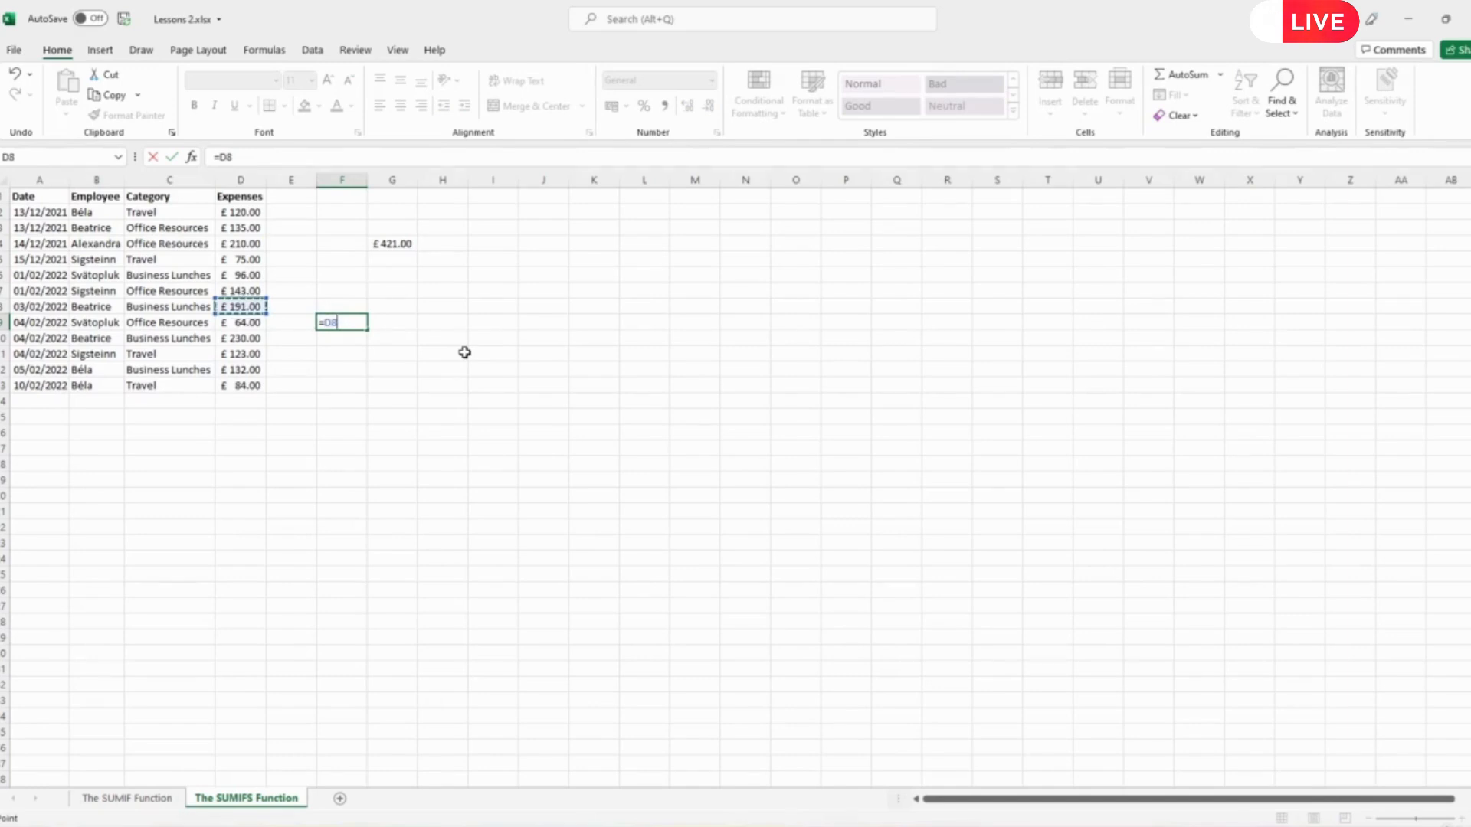
{"action": "type", "text": "+"}
{"action": "key", "text": "Down"}
{"action": "key", "text": "Left"}
{"action": "key", "text": "Left"}
{"action": "key", "text": "Return"}
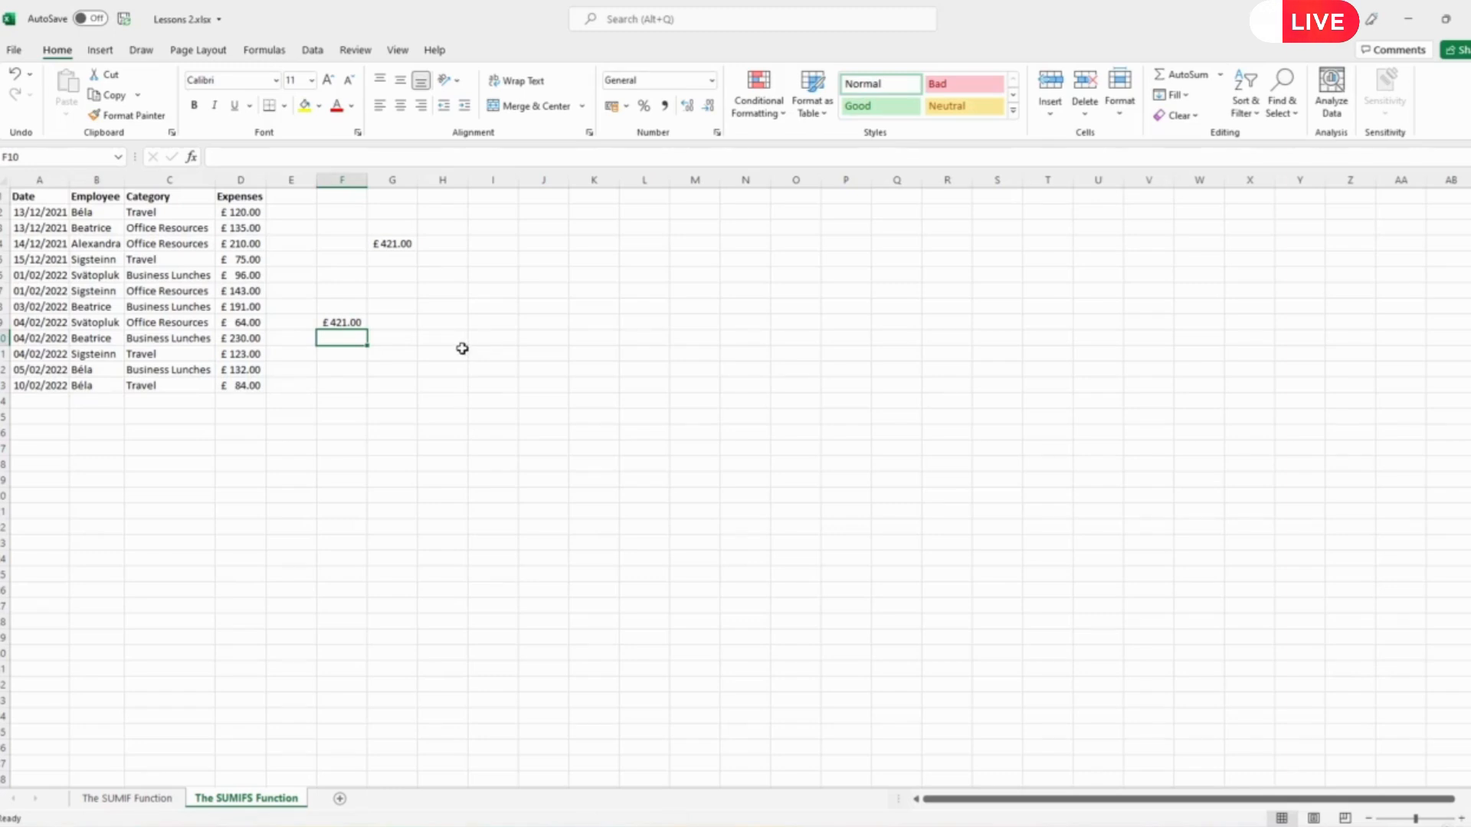
{"action": "left_click", "coordinate": [343, 324]}
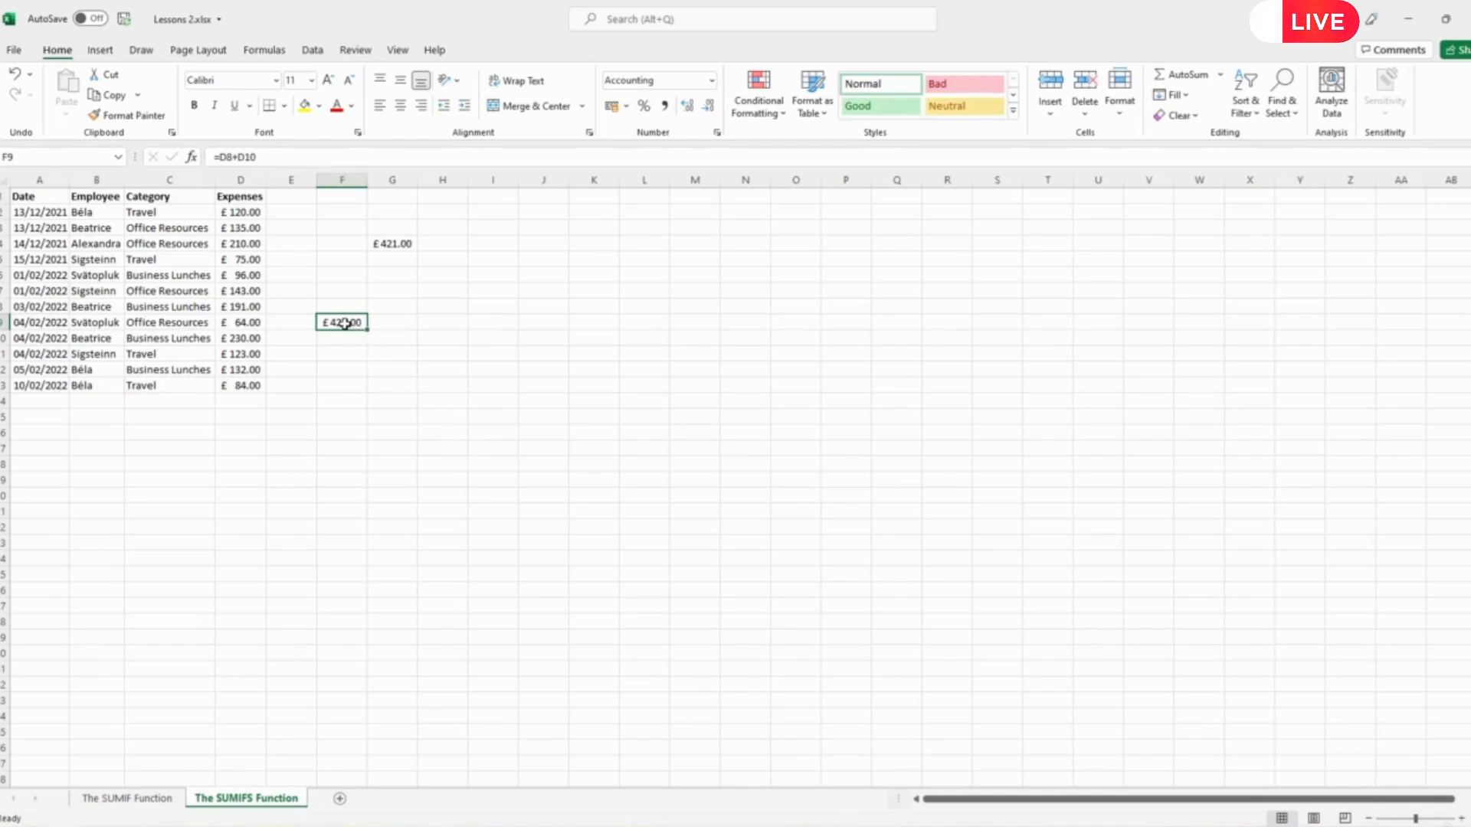
Change the SUMIFS ranges in G4 to whole columns: D:D as sum range, B:B and C:C as criteria ranges
{"action": "left_click", "coordinate": [387, 241]}
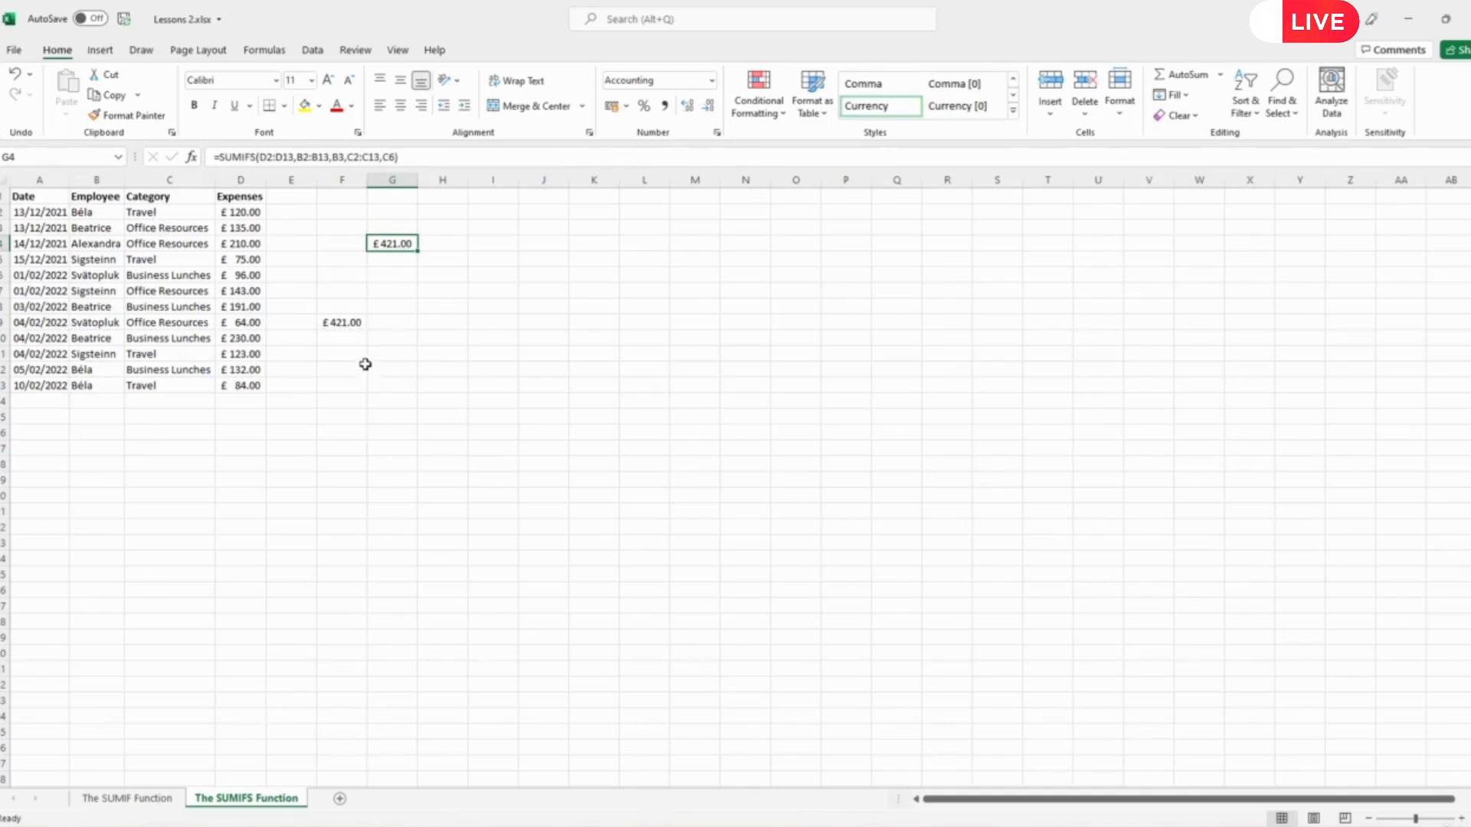
{"action": "left_click", "coordinate": [295, 157]}
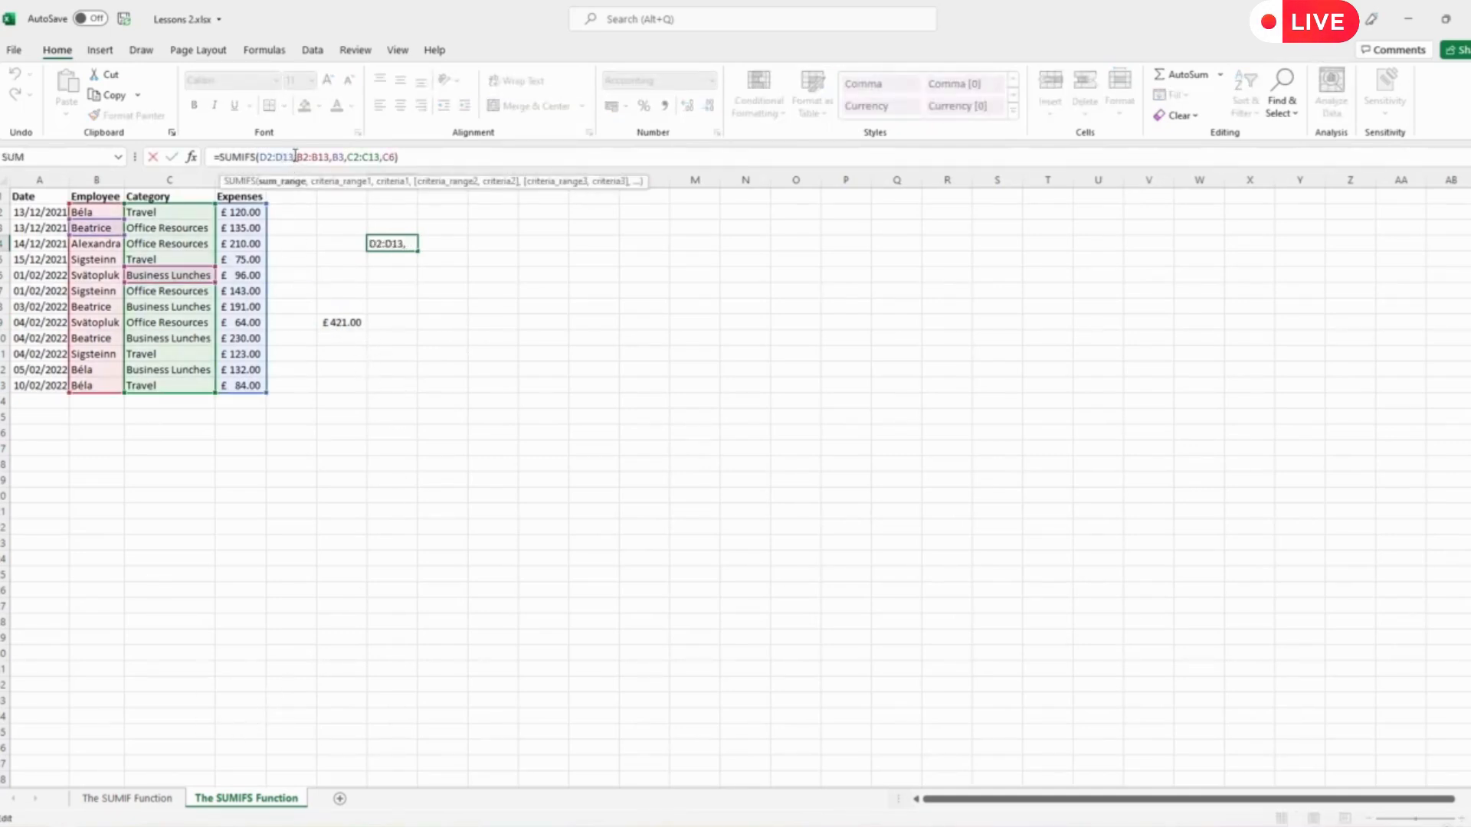
{"action": "left_click_drag", "start_coordinate": [295, 157], "coordinate": [260, 157]}
{"action": "left_click", "coordinate": [216, 178]}
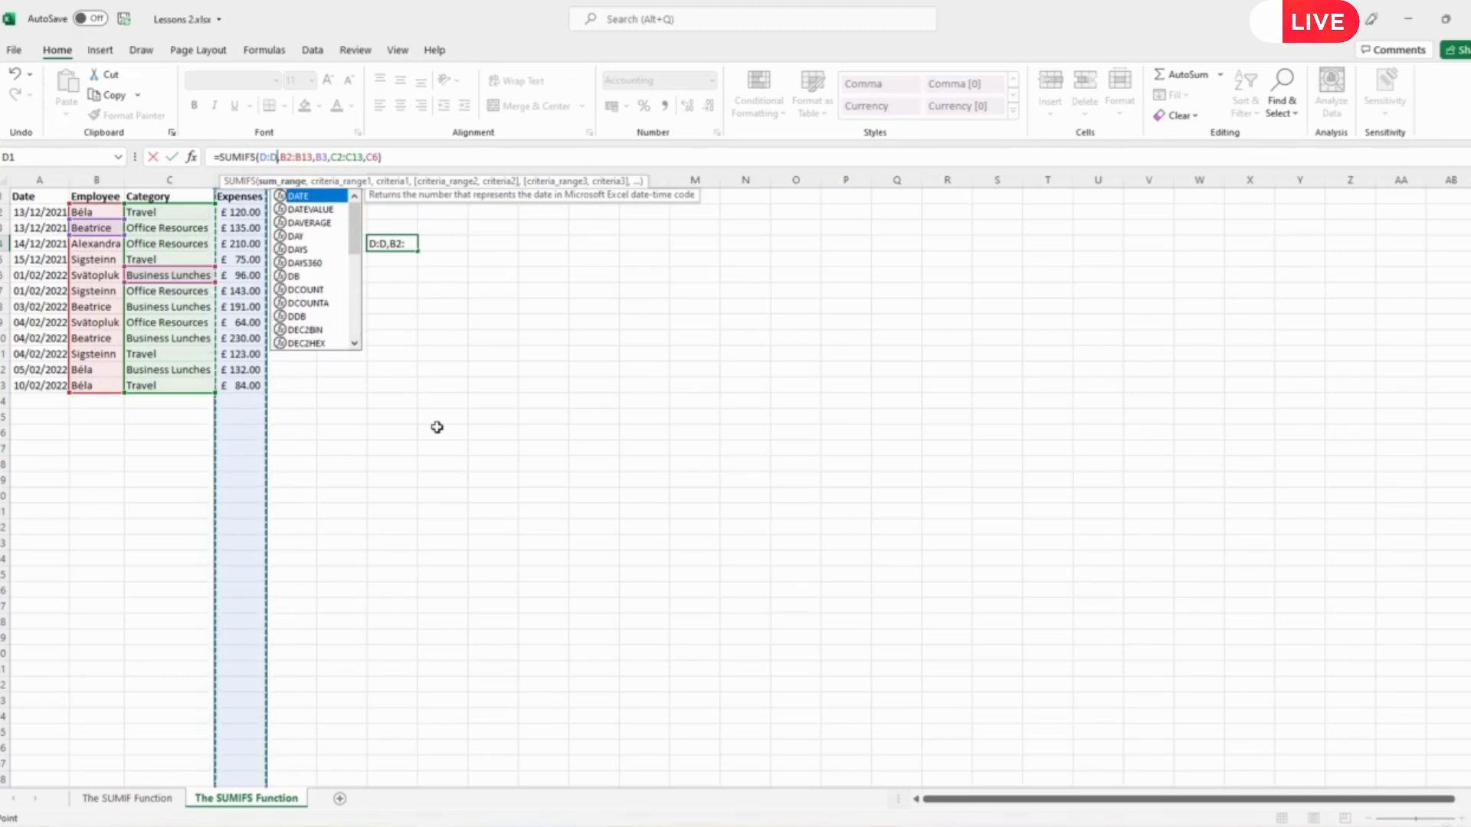
{"action": "left_click", "coordinate": [294, 157]}
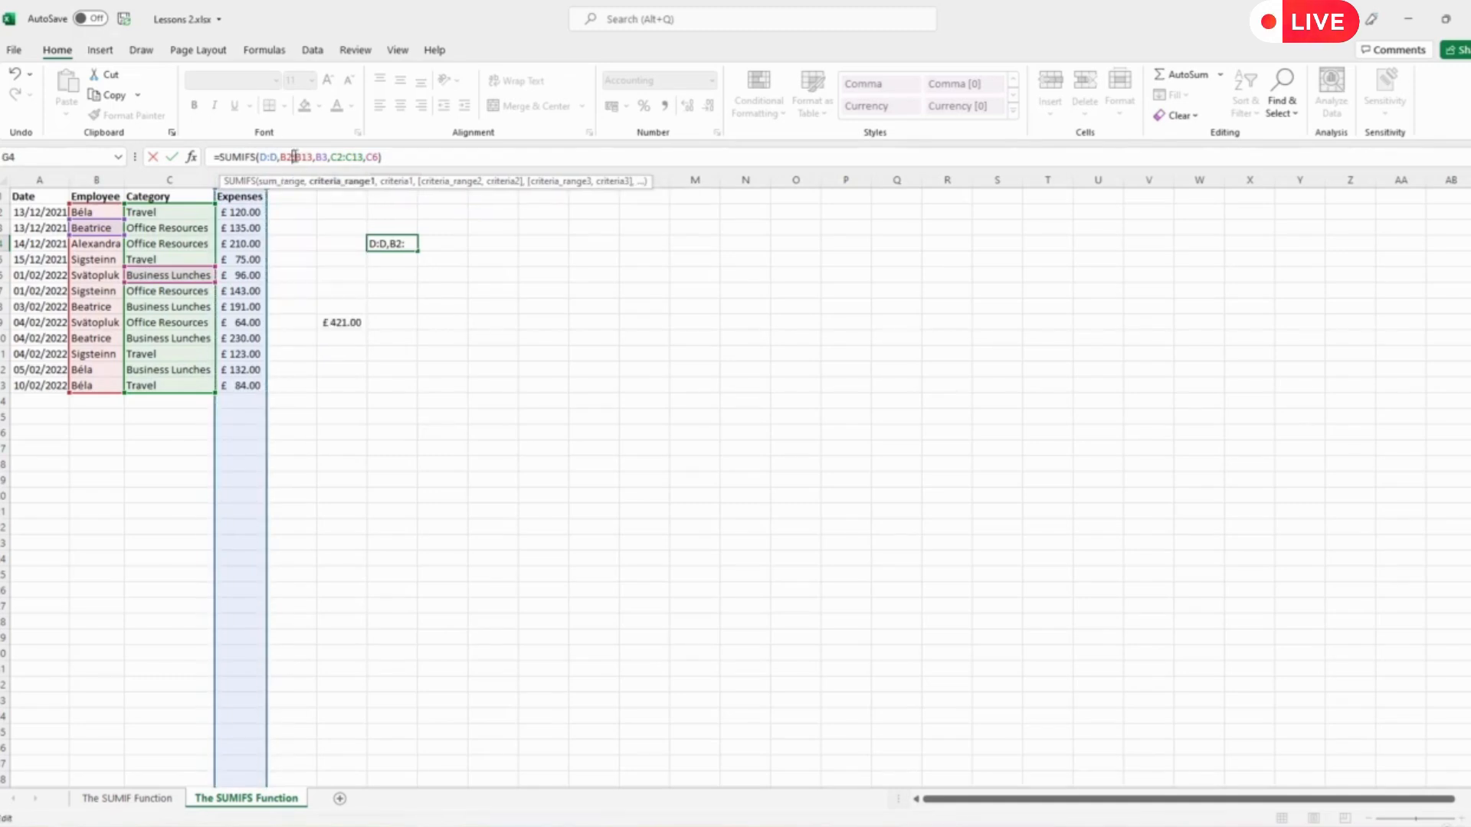
{"action": "left_click_drag", "start_coordinate": [312, 157], "coordinate": [280, 157]}
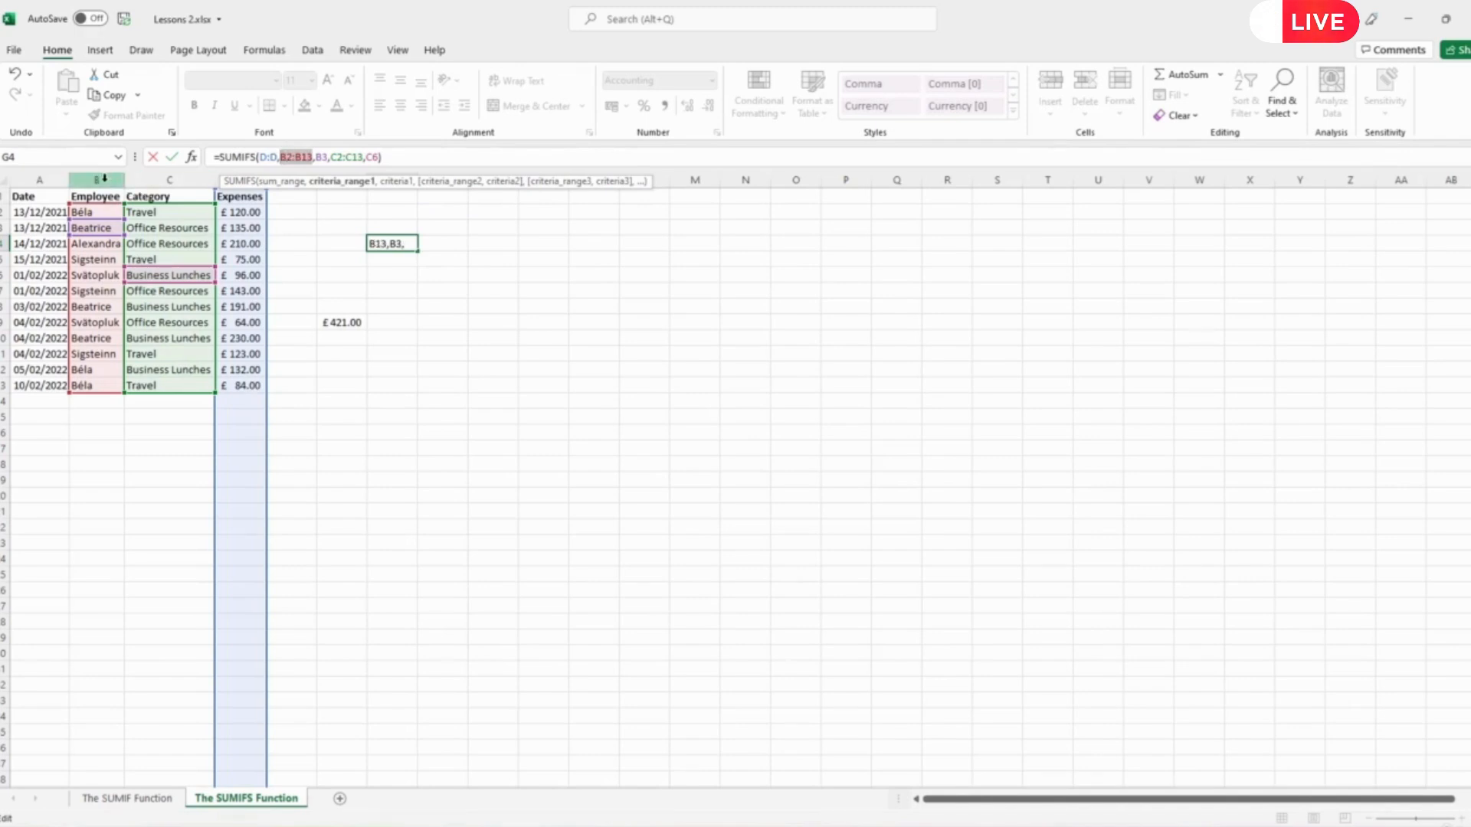
{"action": "left_click", "coordinate": [104, 178]}
{"action": "left_click", "coordinate": [345, 156]}
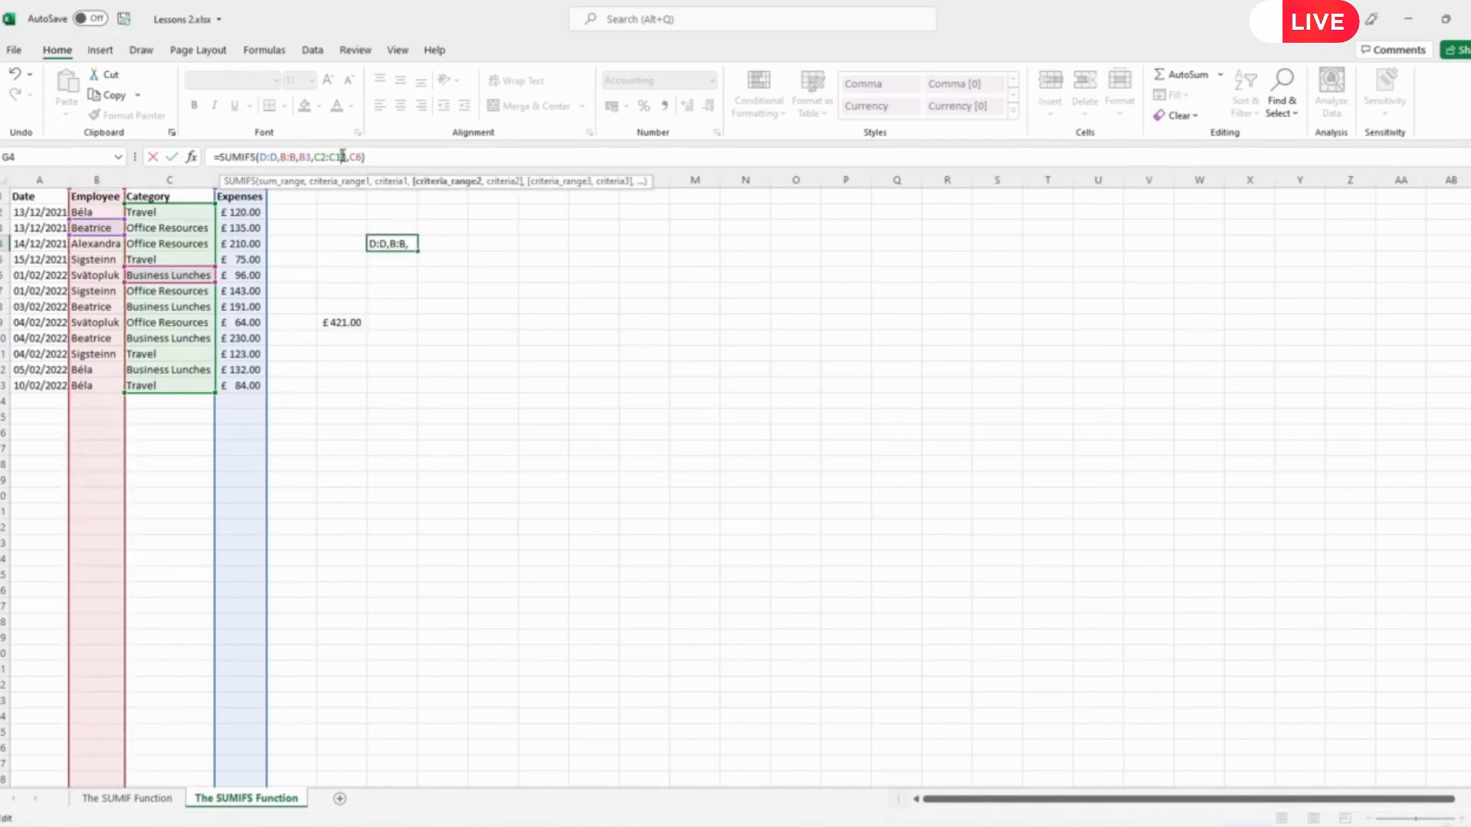
{"action": "left_click_drag", "start_coordinate": [346, 157], "coordinate": [314, 157]}
{"action": "left_click", "coordinate": [167, 181]}
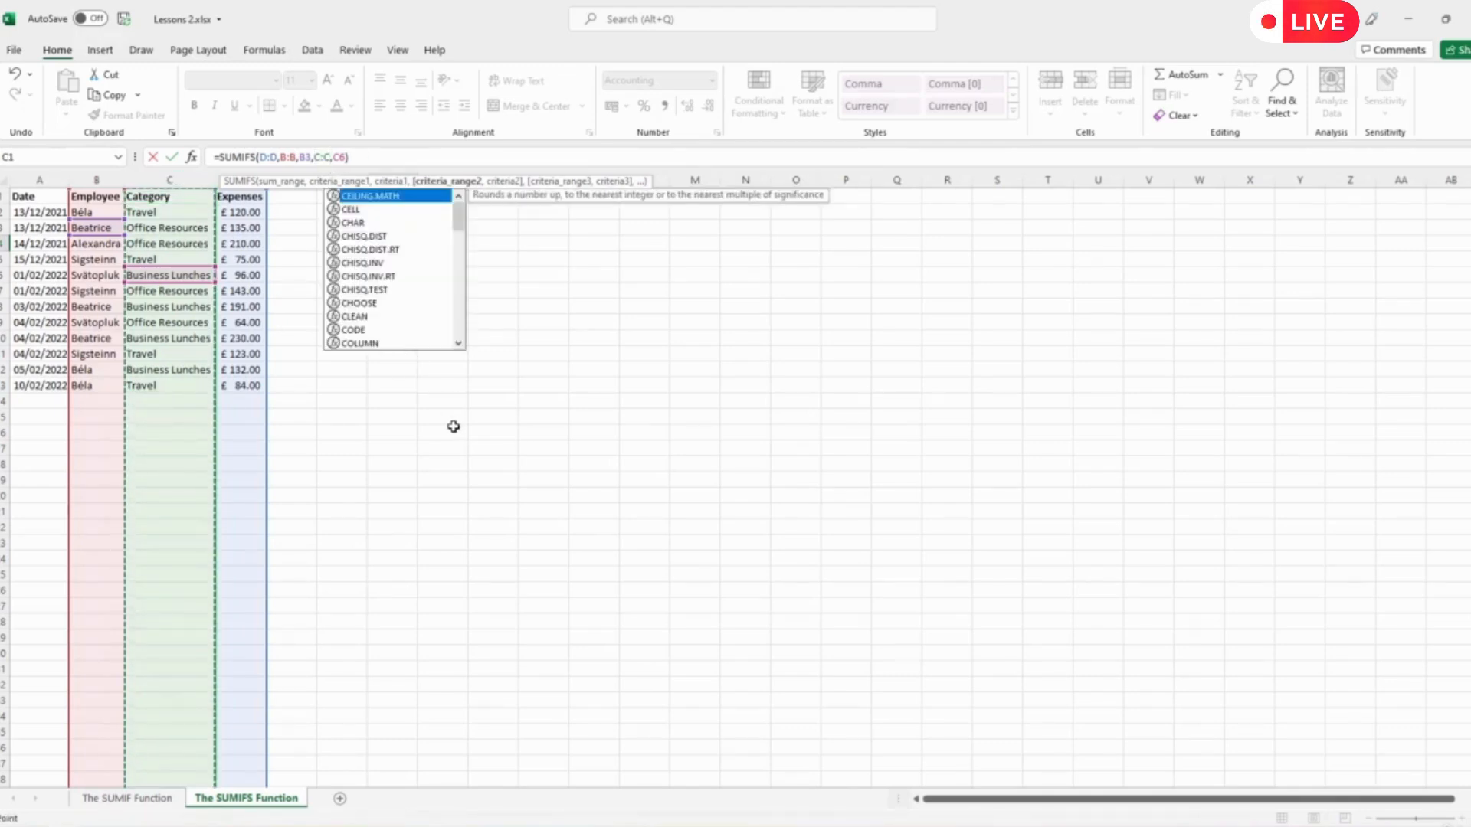
{"action": "key", "text": "Return"}
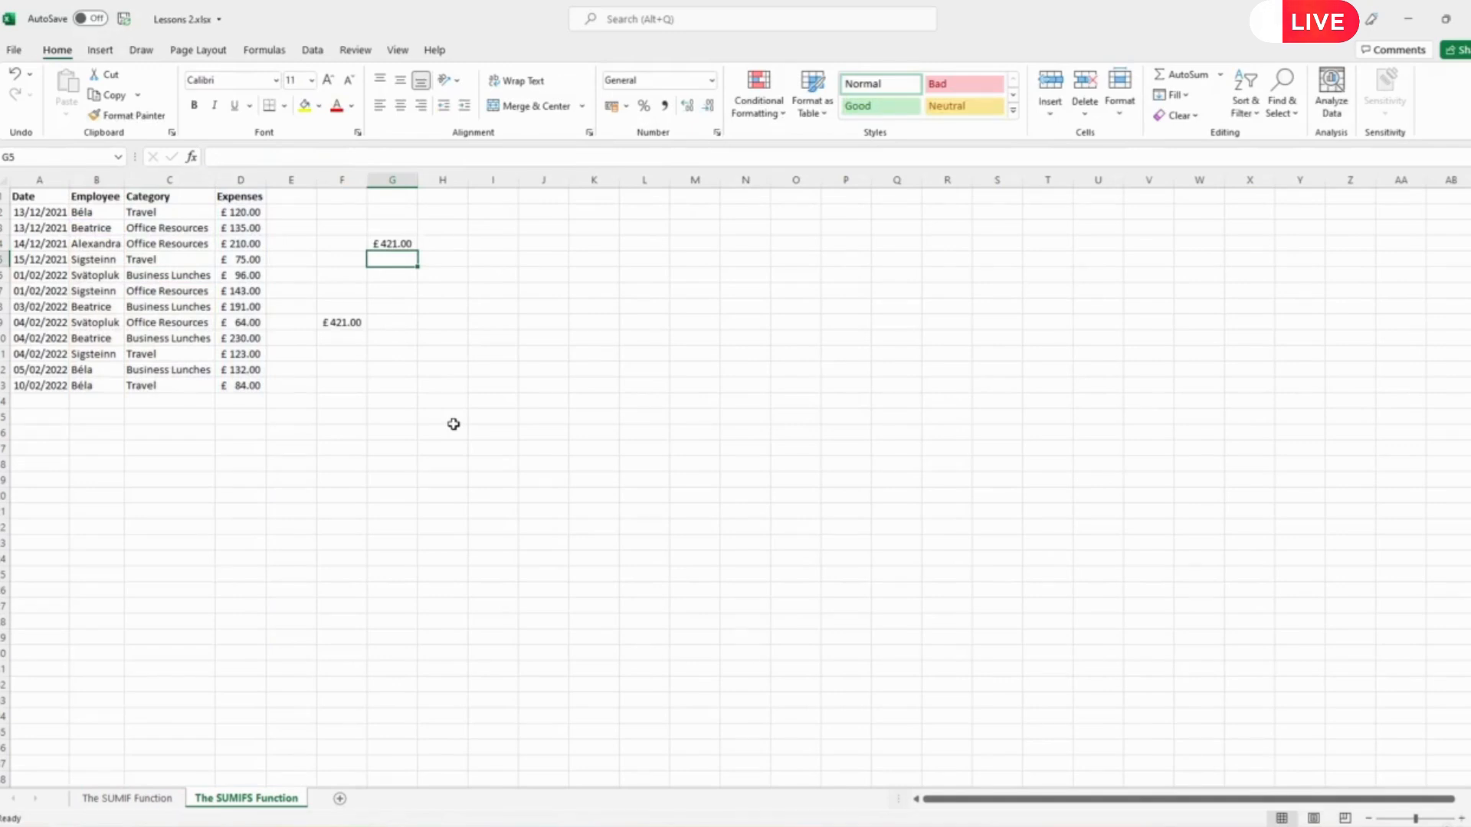
Review the whole-column SUMIFS formula in G4 and the dates in A2:A13
{"action": "left_click", "coordinate": [408, 242]}
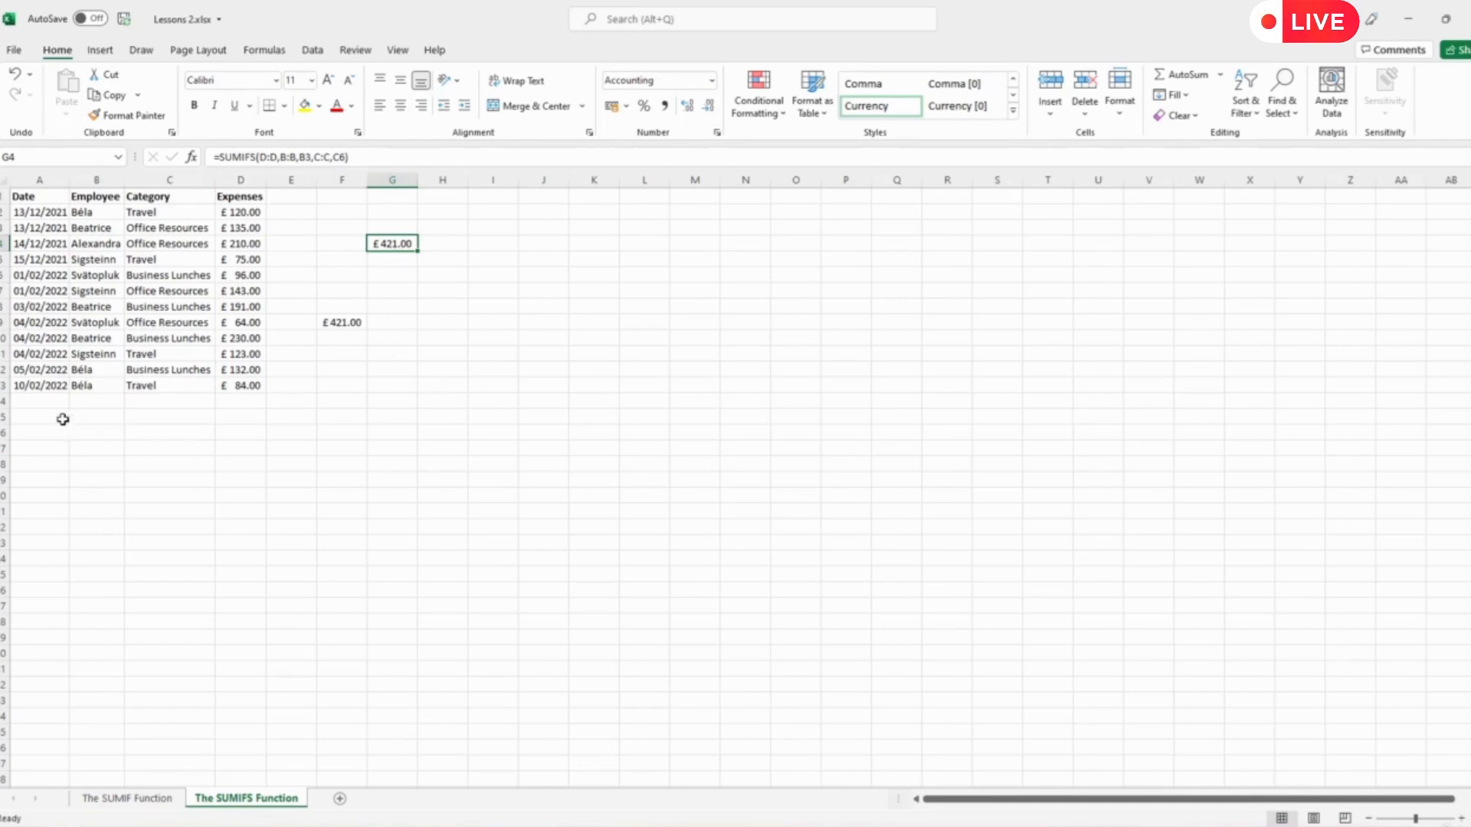
{"action": "left_click", "coordinate": [42, 389]}
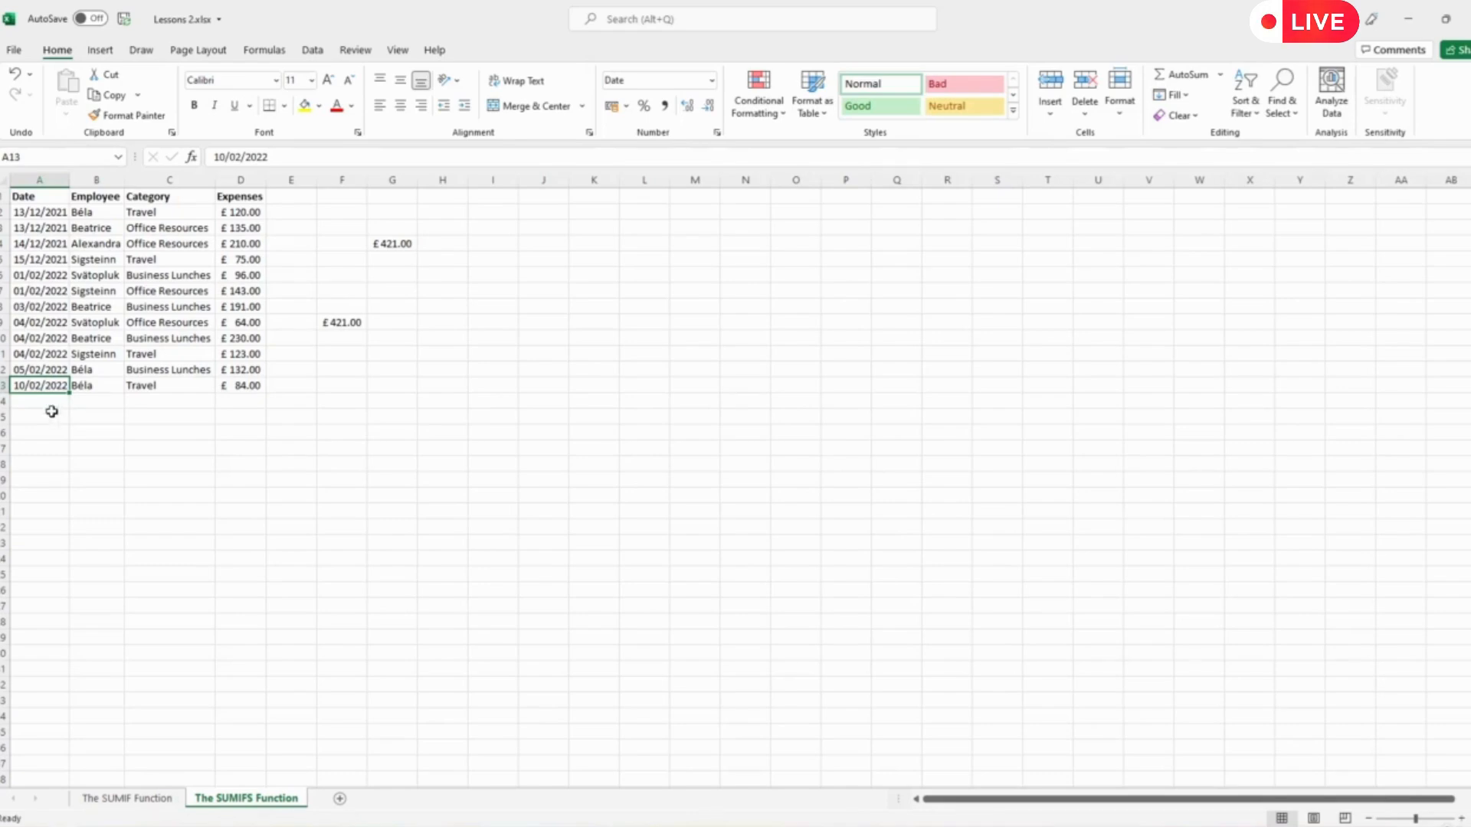
{"action": "left_click_drag", "start_coordinate": [29, 385], "coordinate": [39, 214]}
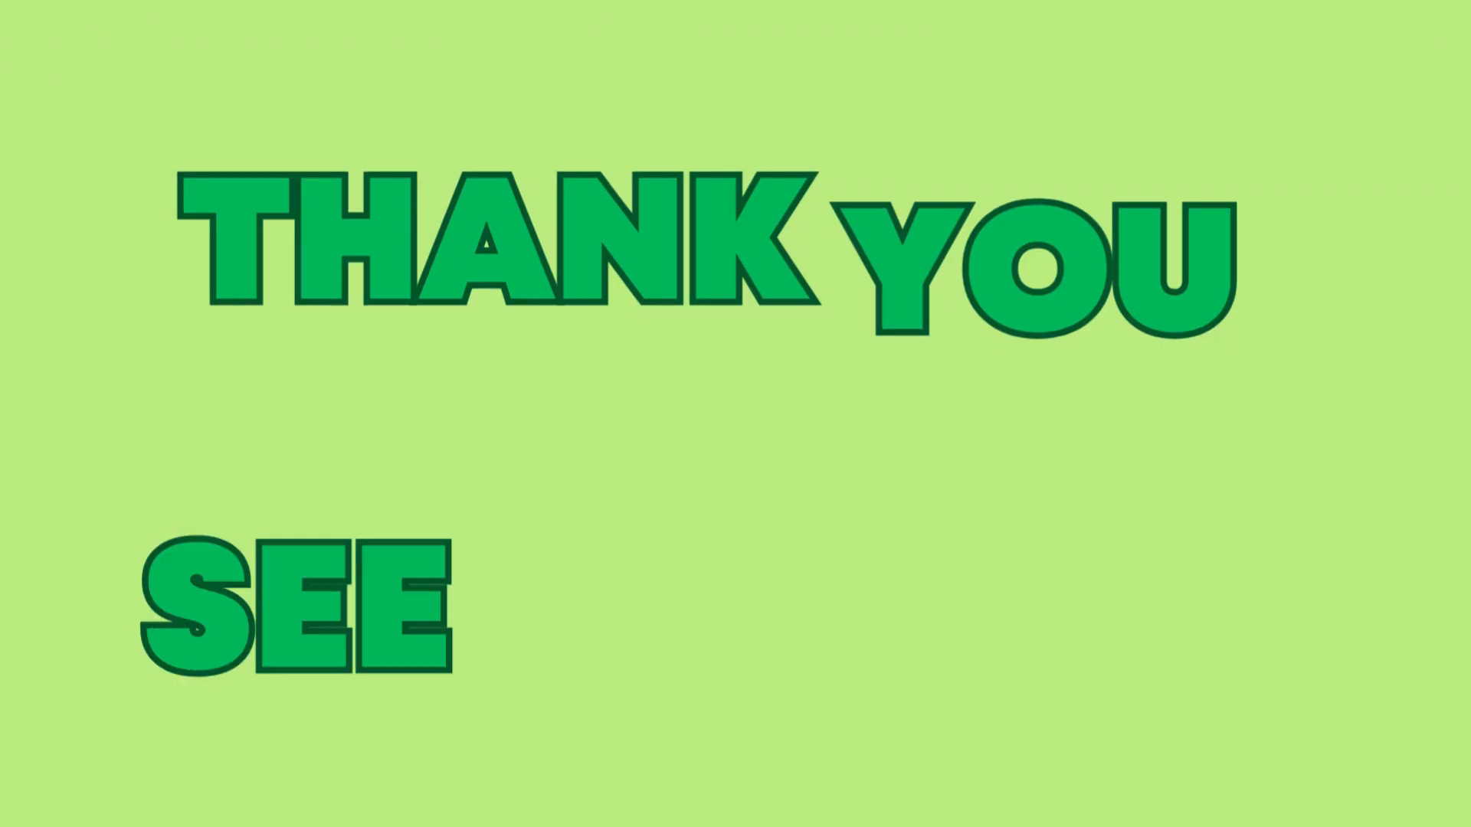